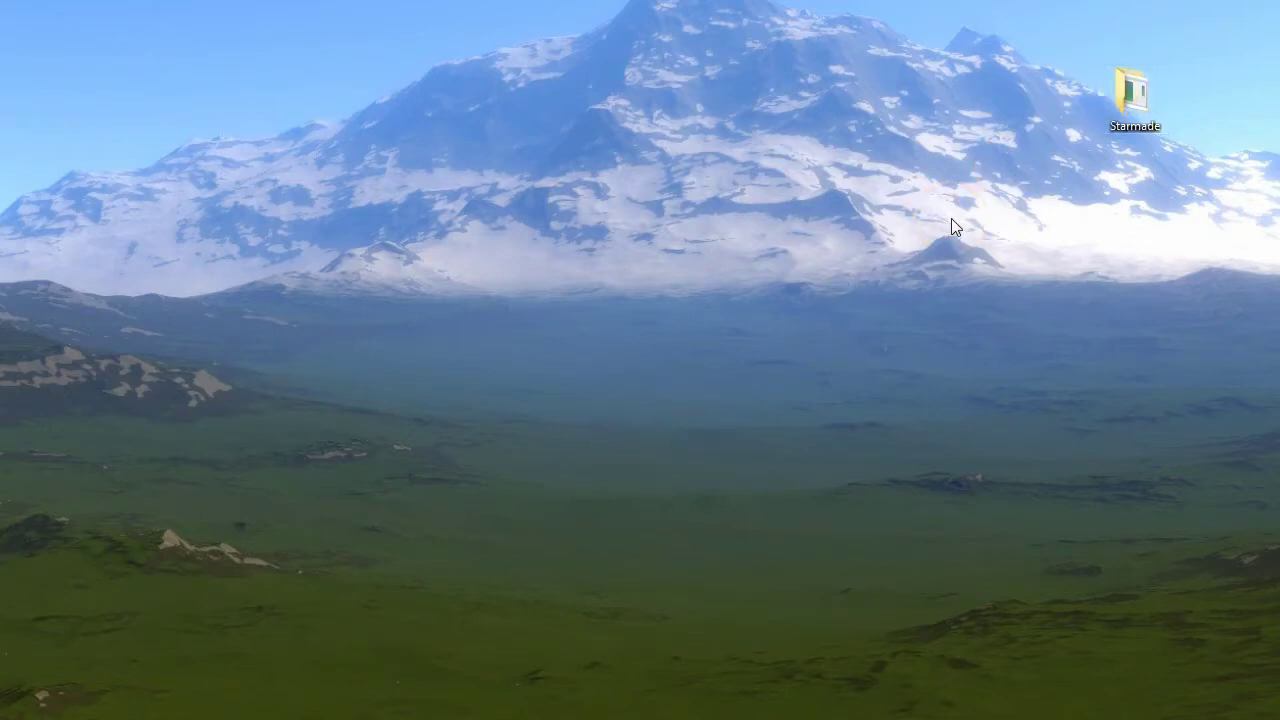
Open the Starmade desktop folder, run StarMade-starter and start the game from its launcher.
{"action": "double_click", "coordinate": [1133, 92]}
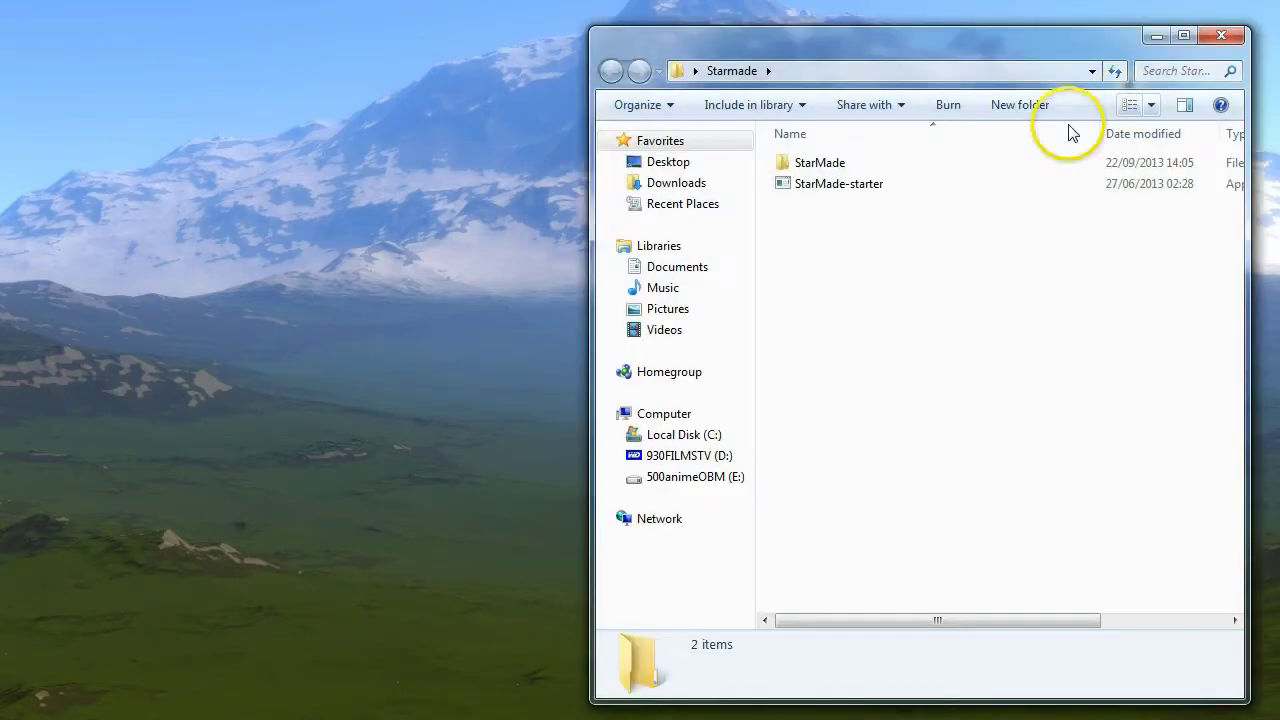
{"action": "double_click", "coordinate": [790, 163]}
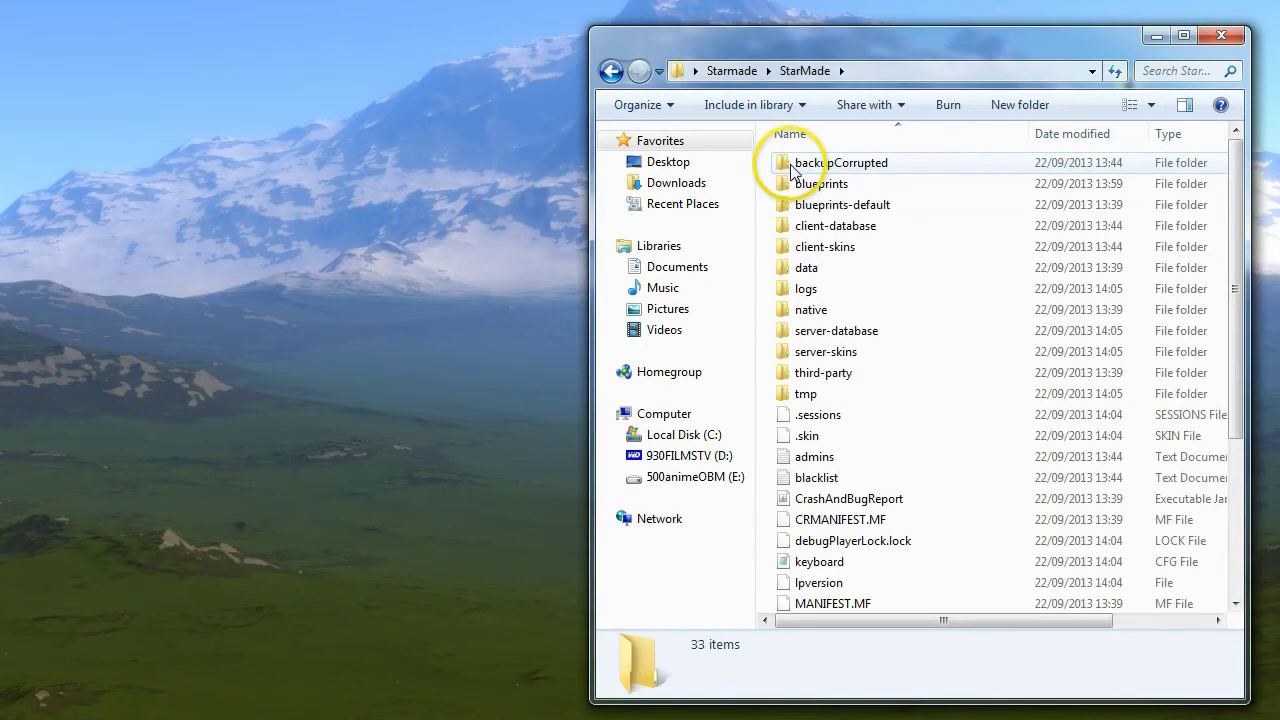
{"action": "left_click", "coordinate": [611, 70]}
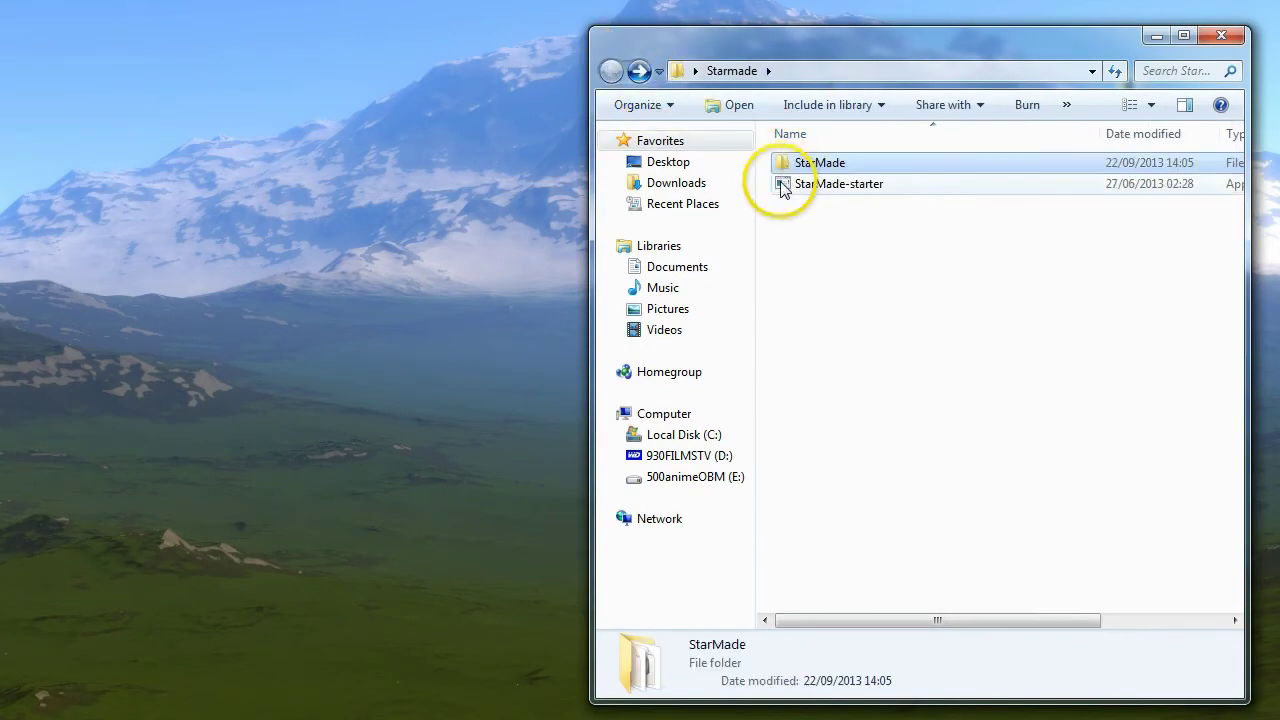
{"action": "double_click", "coordinate": [783, 188]}
{"action": "left_click", "coordinate": [665, 400]}
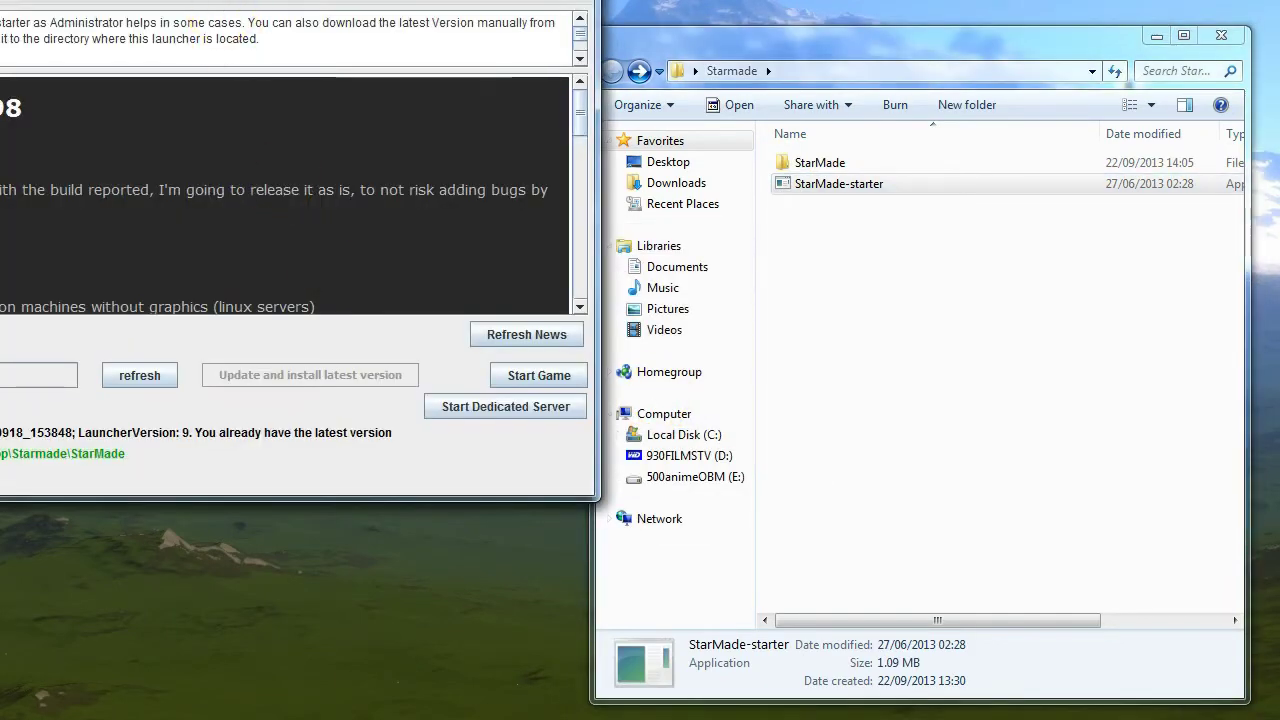
{"action": "left_click_drag", "start_coordinate": [575, 5], "coordinate": [626, 105]}
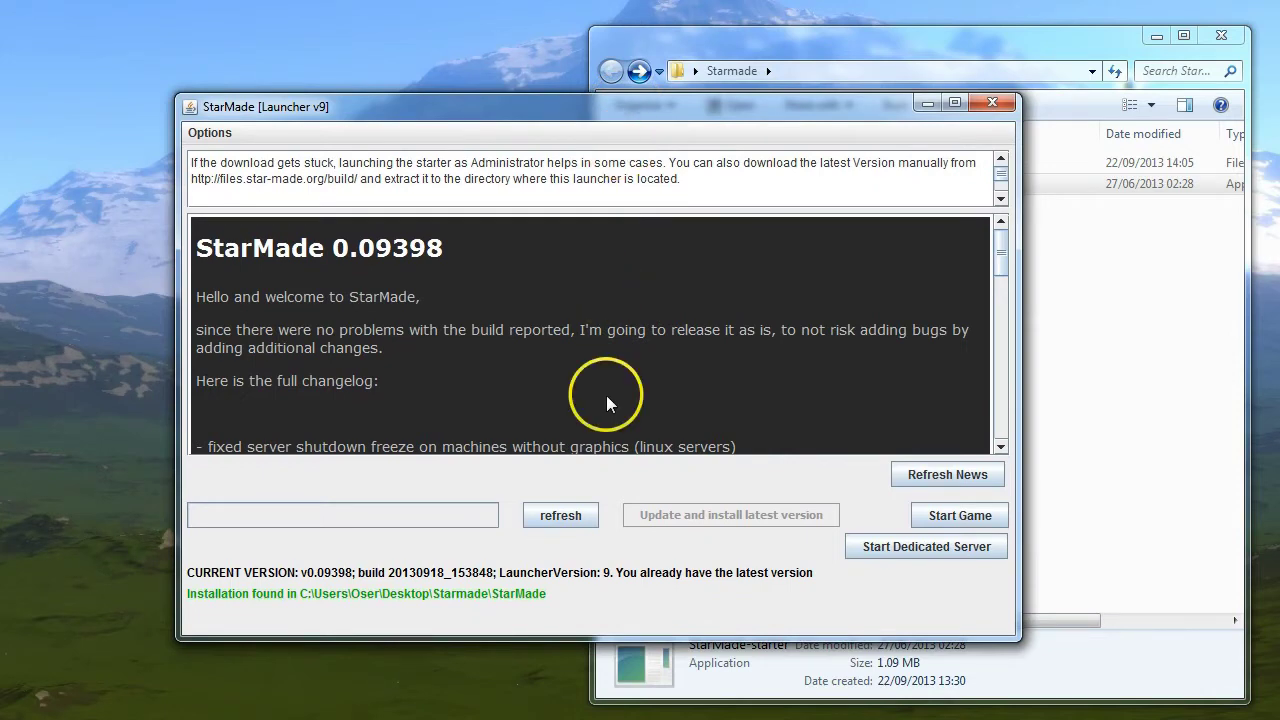
{"action": "left_click", "coordinate": [958, 516]}
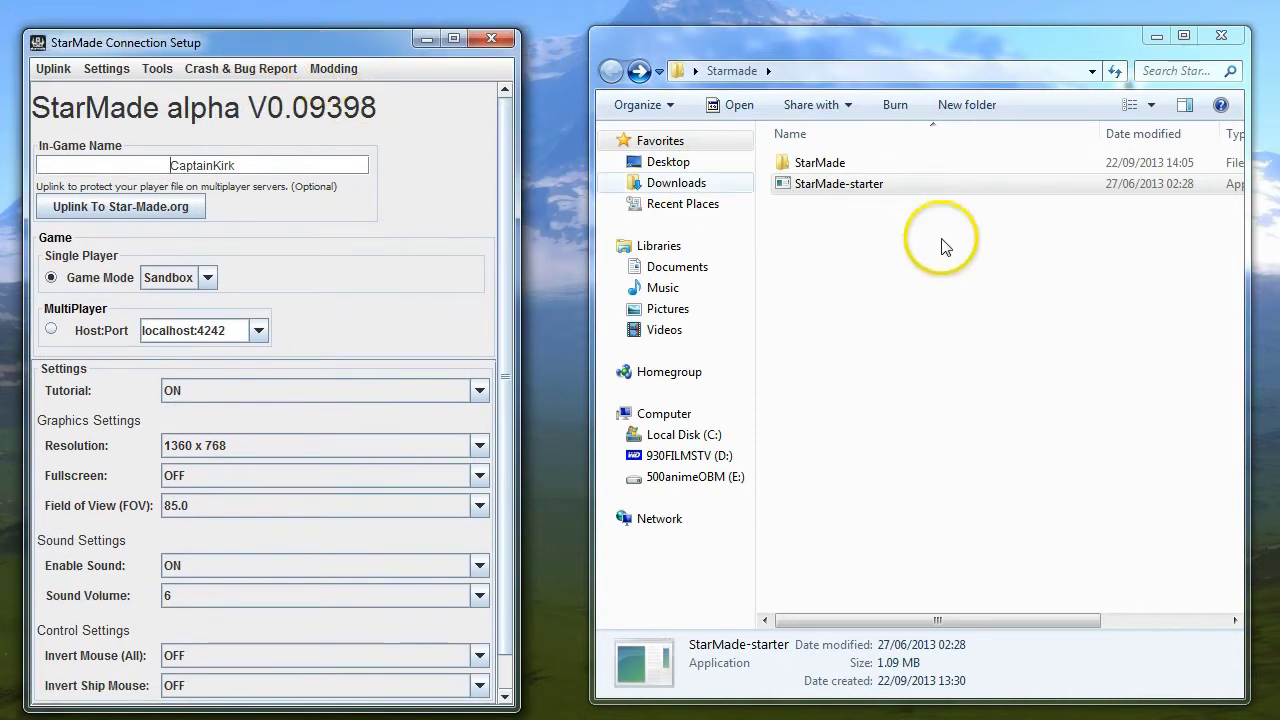
Open the Block Editor from the StarMade Connection Setup window and reposition its window.
{"action": "left_click", "coordinate": [789, 188]}
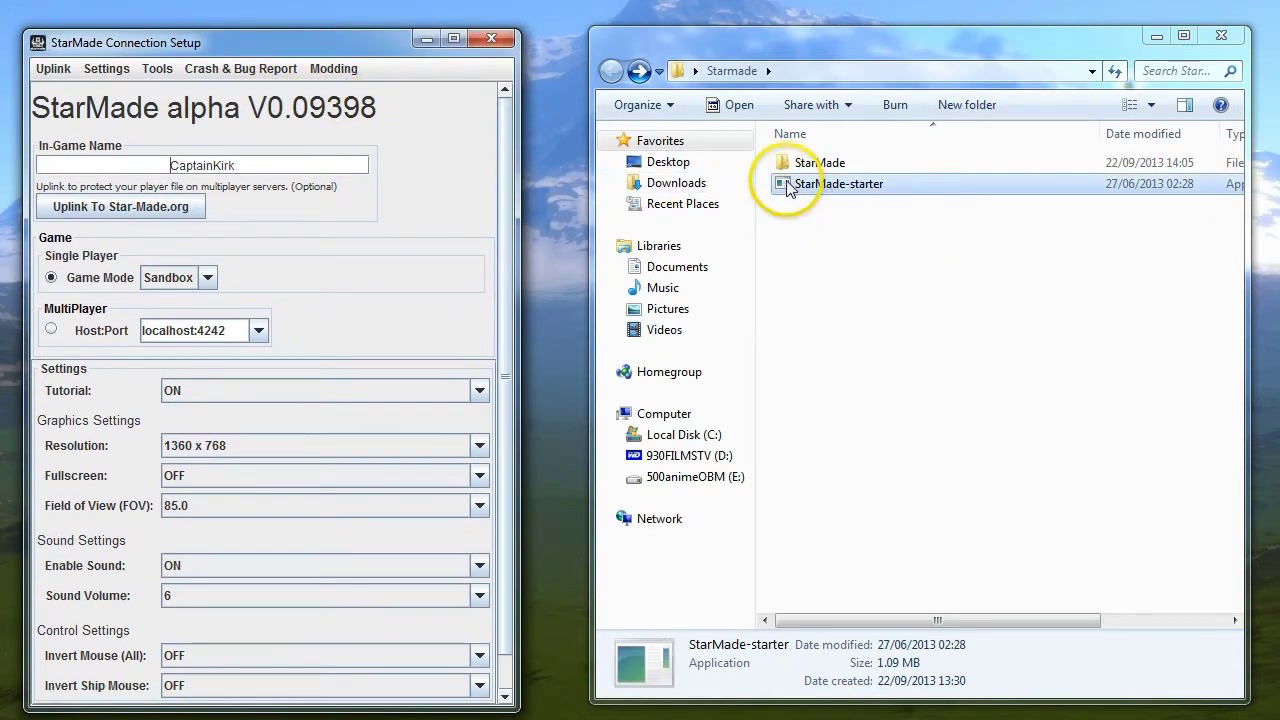
{"action": "left_click", "coordinate": [463, 283]}
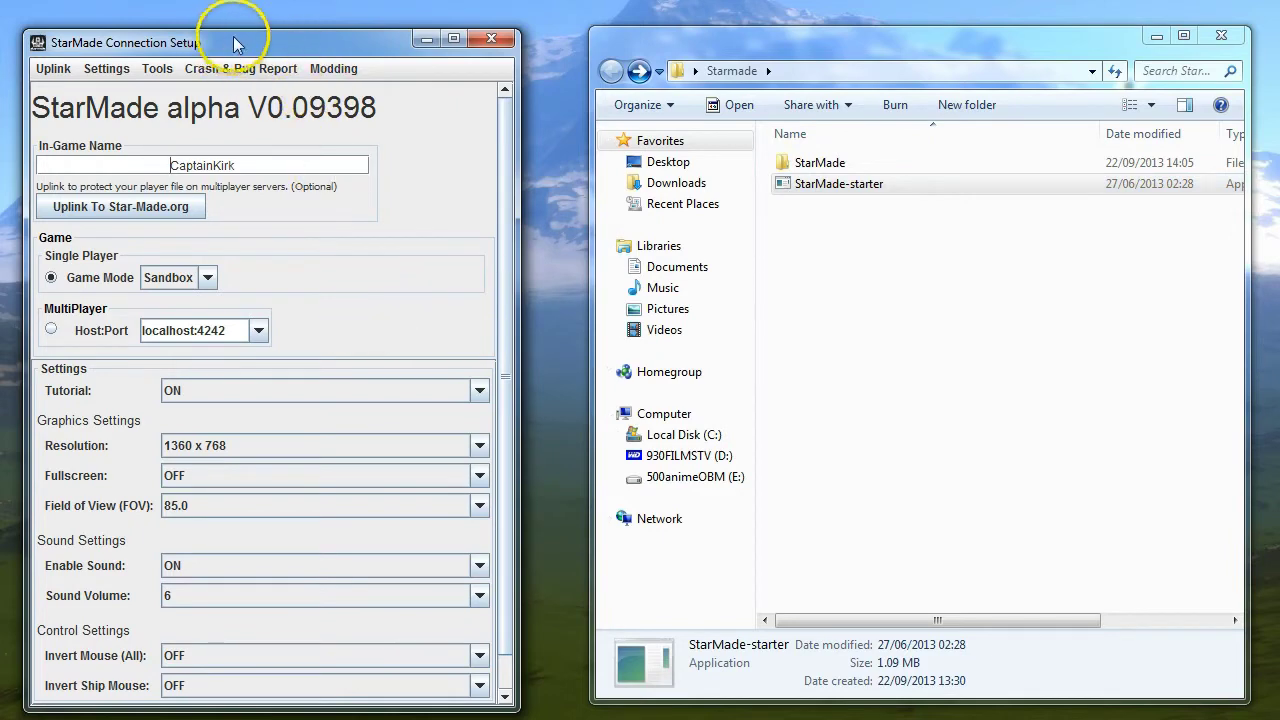
{"action": "left_click_drag", "start_coordinate": [237, 45], "coordinate": [240, 42]}
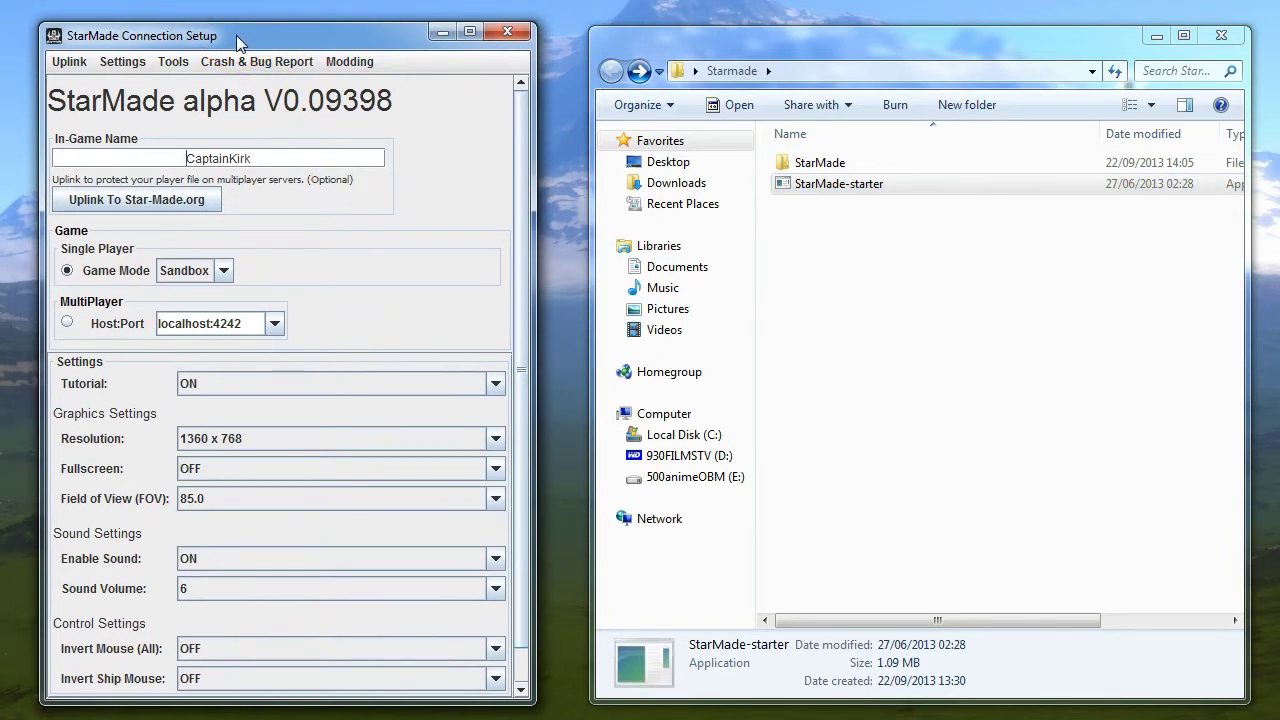
{"action": "left_click", "coordinate": [363, 66]}
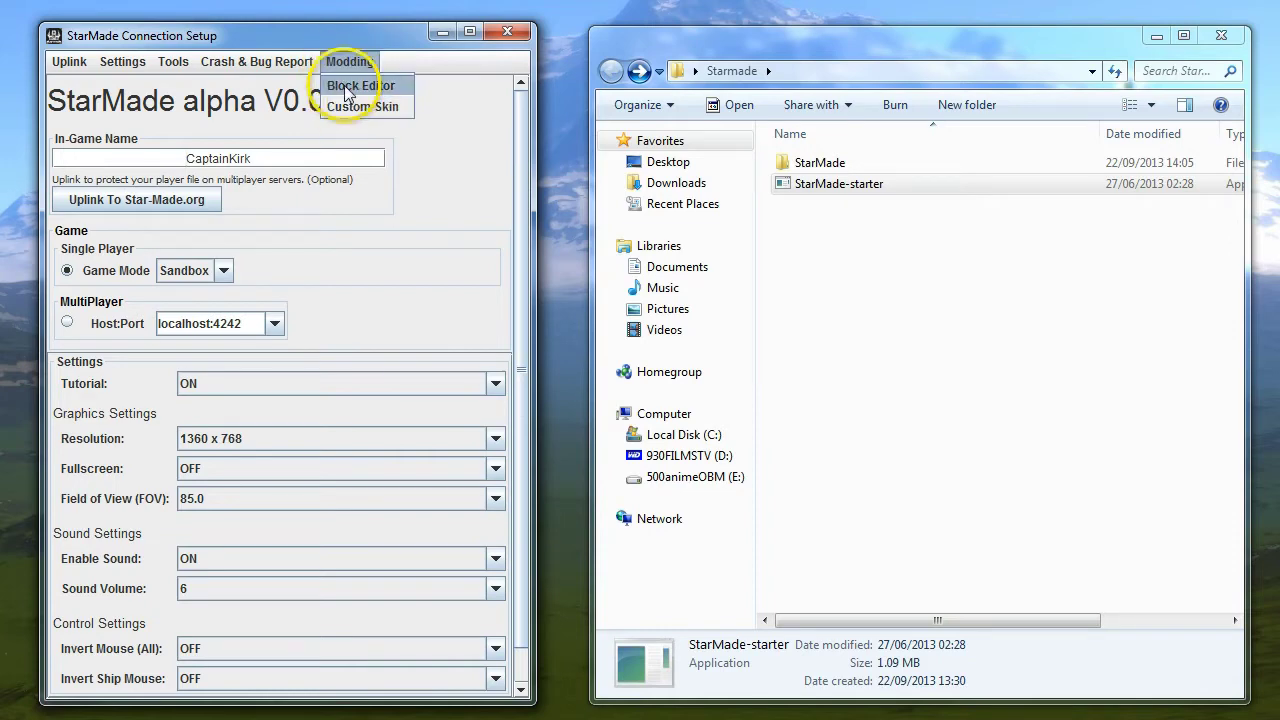
{"action": "left_click", "coordinate": [346, 90]}
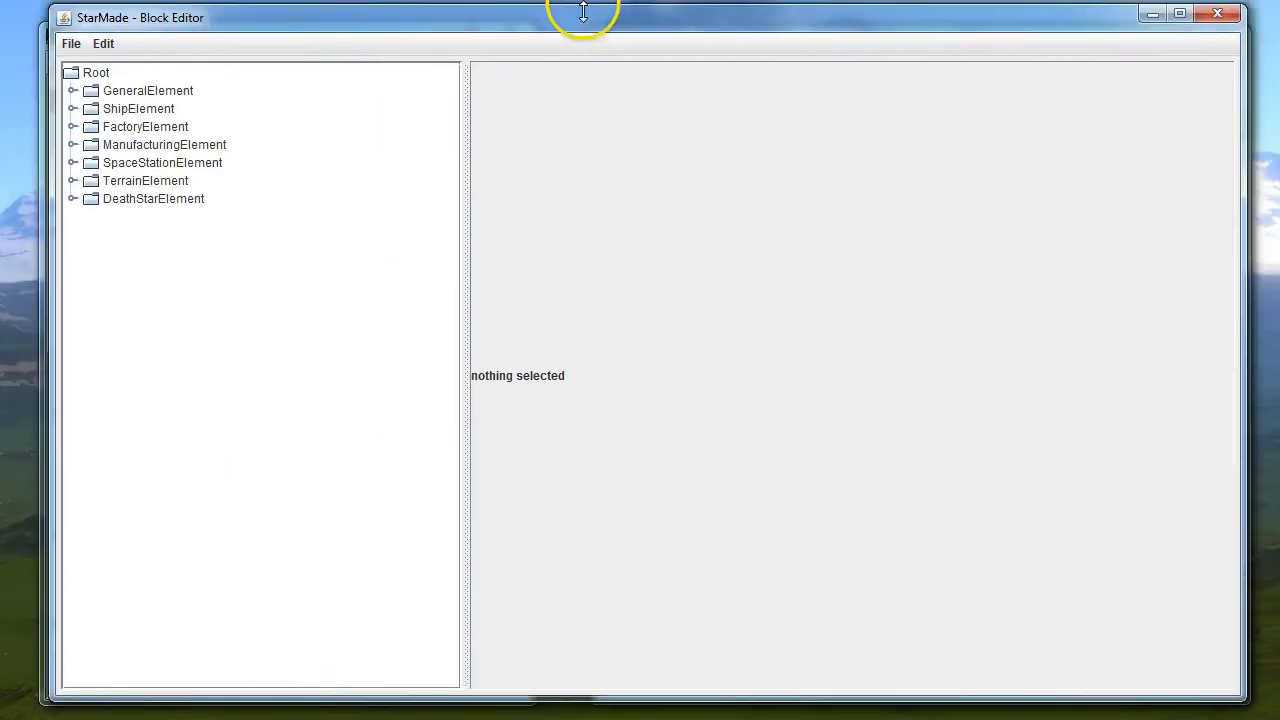
{"action": "left_click_drag", "start_coordinate": [583, 9], "coordinate": [572, 61]}
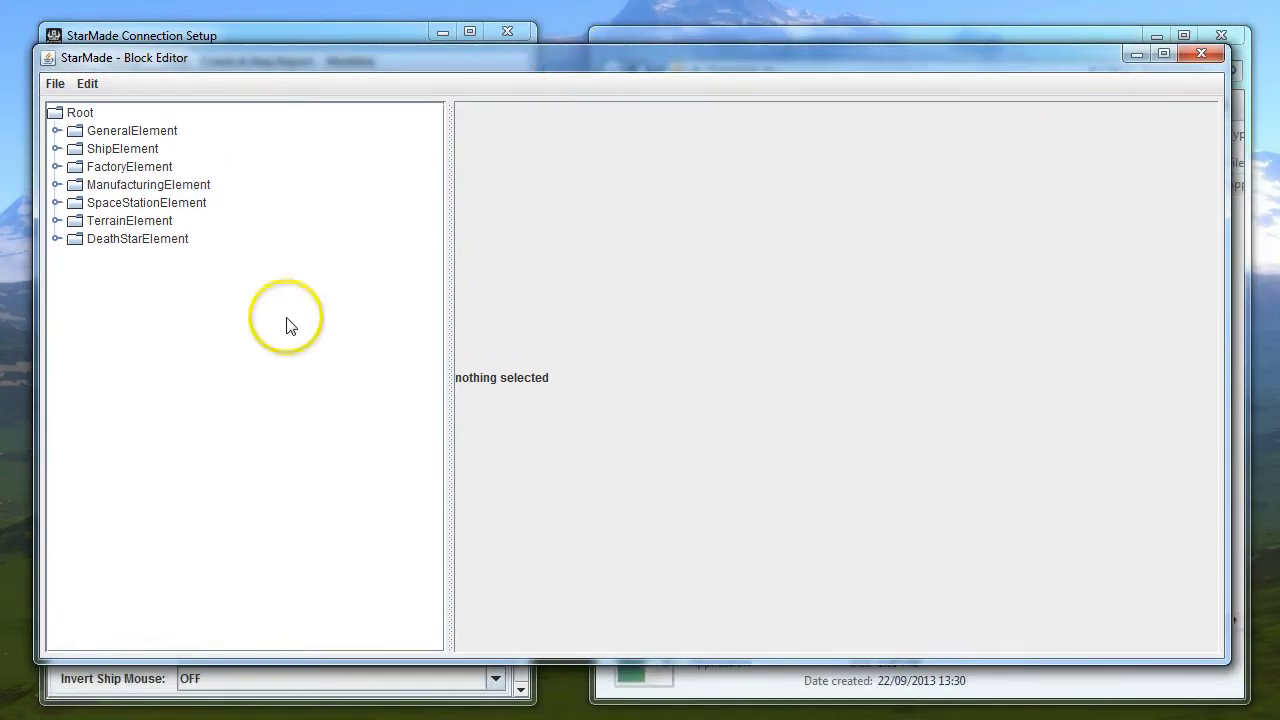
Expand the GeneralElement category and view the properties of the Silver Bar and Faction Permission Module blocks.
{"action": "double_click", "coordinate": [94, 131]}
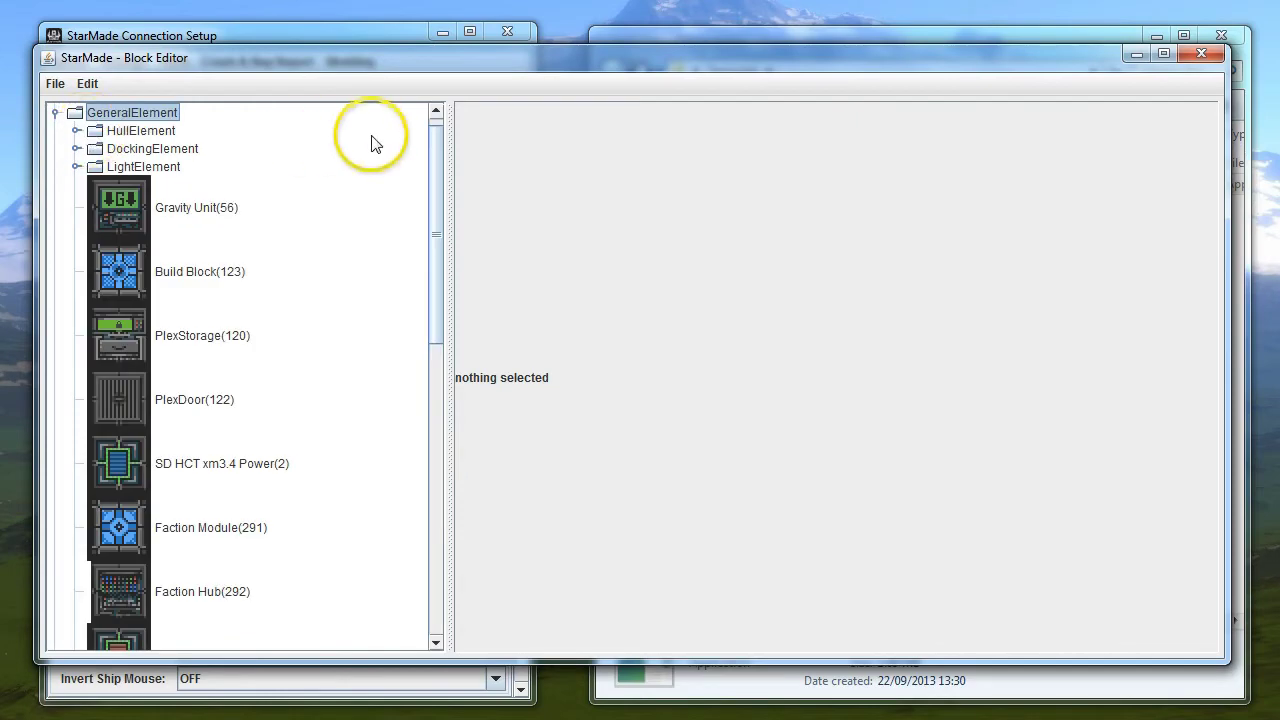
{"action": "left_click_drag", "start_coordinate": [433, 157], "coordinate": [429, 451]}
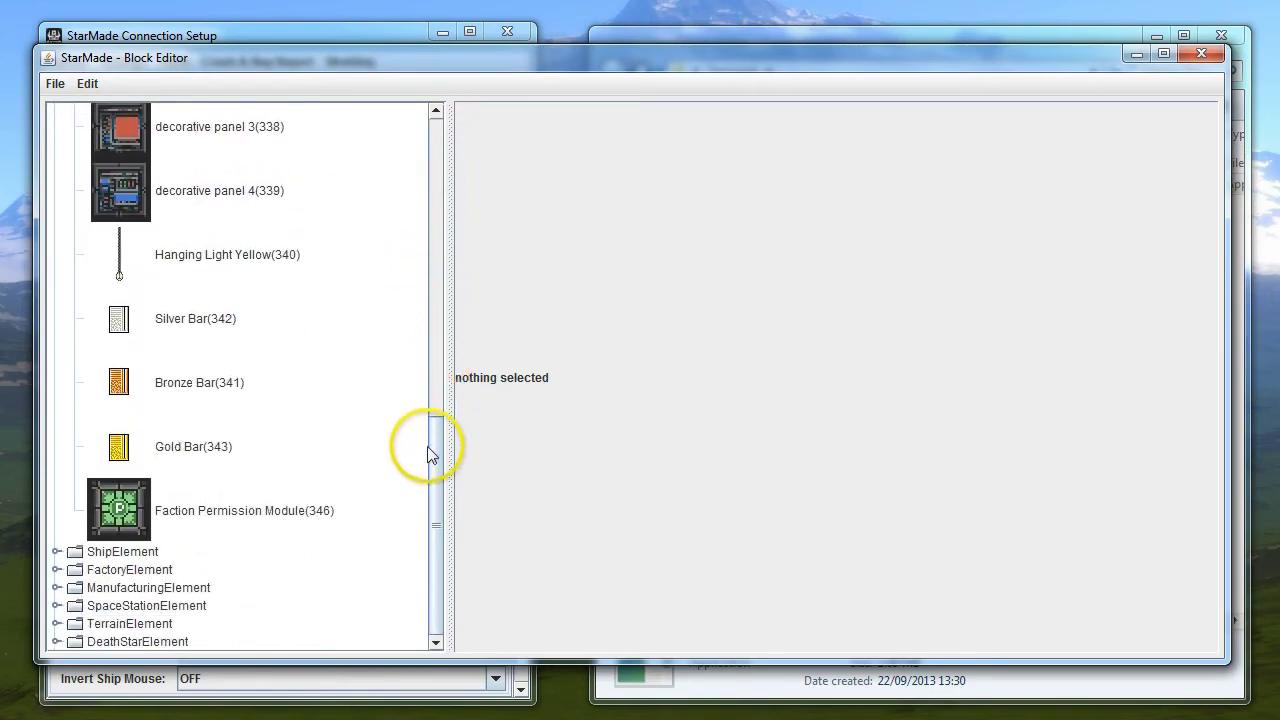
{"action": "left_click", "coordinate": [117, 330]}
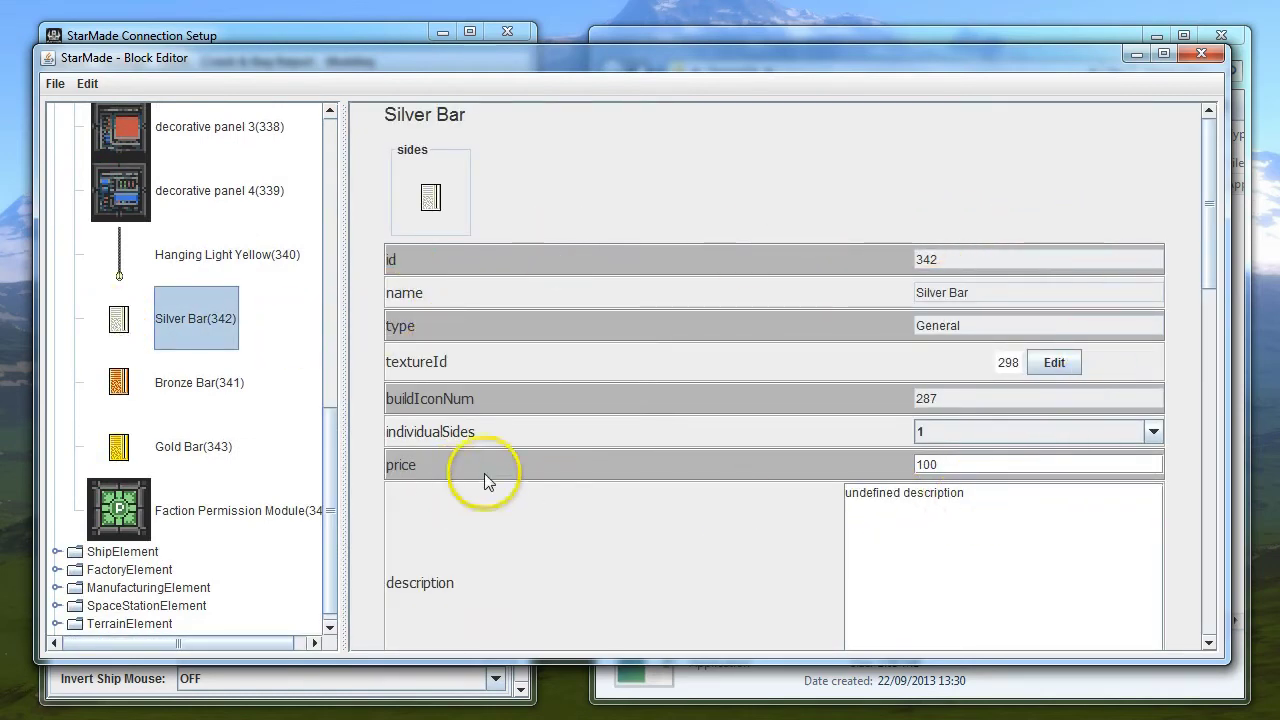
{"action": "left_click", "coordinate": [185, 520]}
Display the properties of the PlexDoor block and collapse the GeneralElement category.
{"action": "left_click_drag", "start_coordinate": [328, 508], "coordinate": [326, 285]}
{"action": "left_click", "coordinate": [160, 262]}
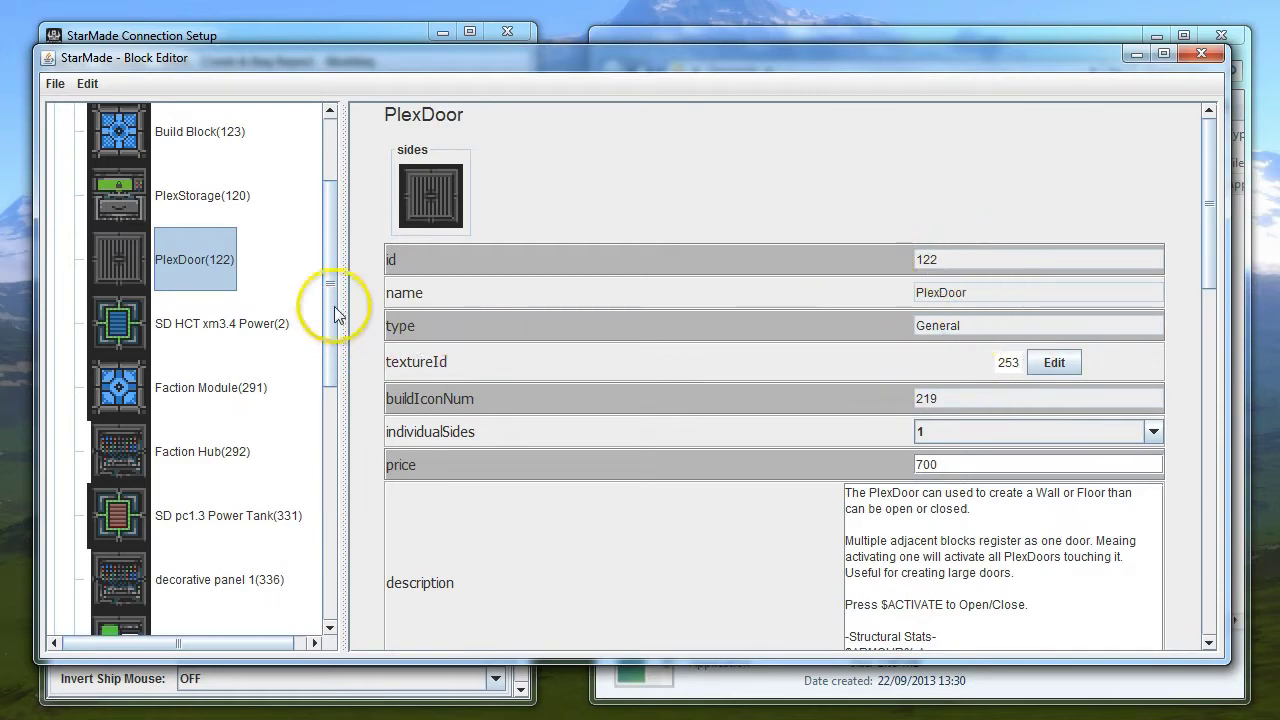
{"action": "left_click_drag", "start_coordinate": [334, 300], "coordinate": [326, 194]}
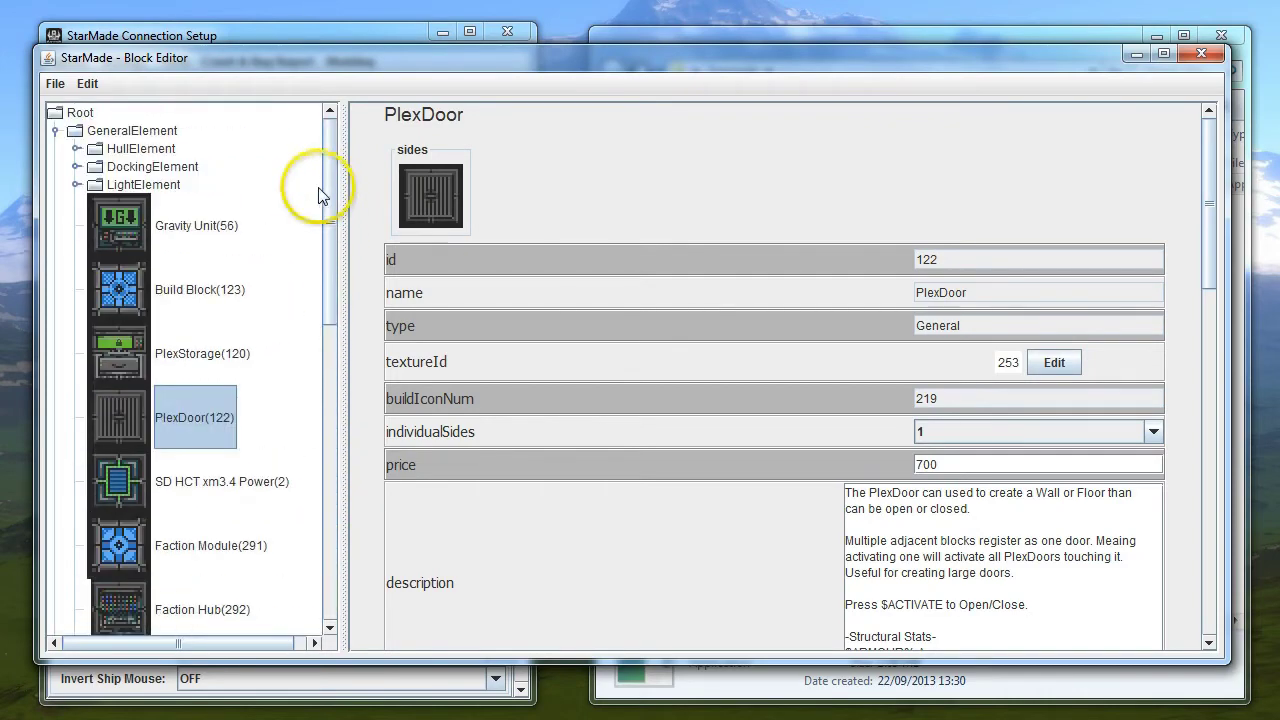
{"action": "left_click", "coordinate": [55, 131]}
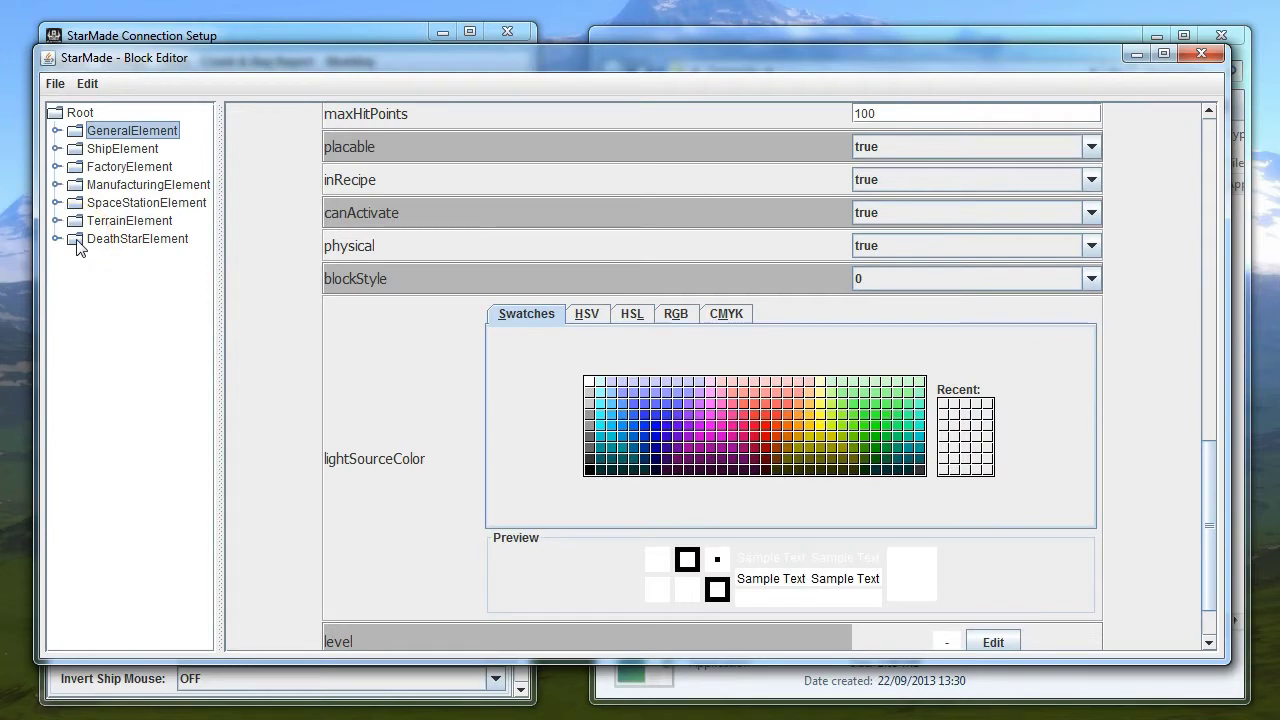
Examine PlexDoor's properties from the light source color back up to its id, and the available entry and category editing commands.
{"action": "scroll", "coordinate": [1045, 296], "scroll_direction": "up", "scroll_amount": 1}
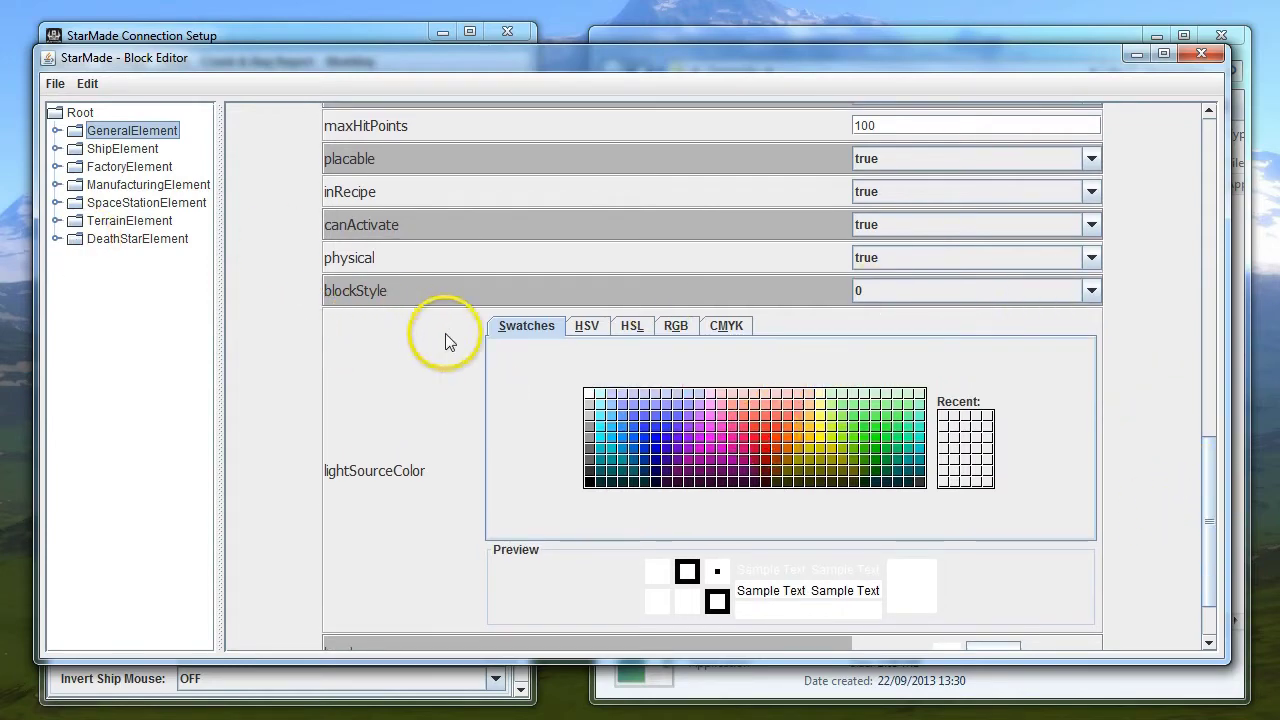
{"action": "left_click_drag", "start_coordinate": [1214, 523], "coordinate": [1208, 198]}
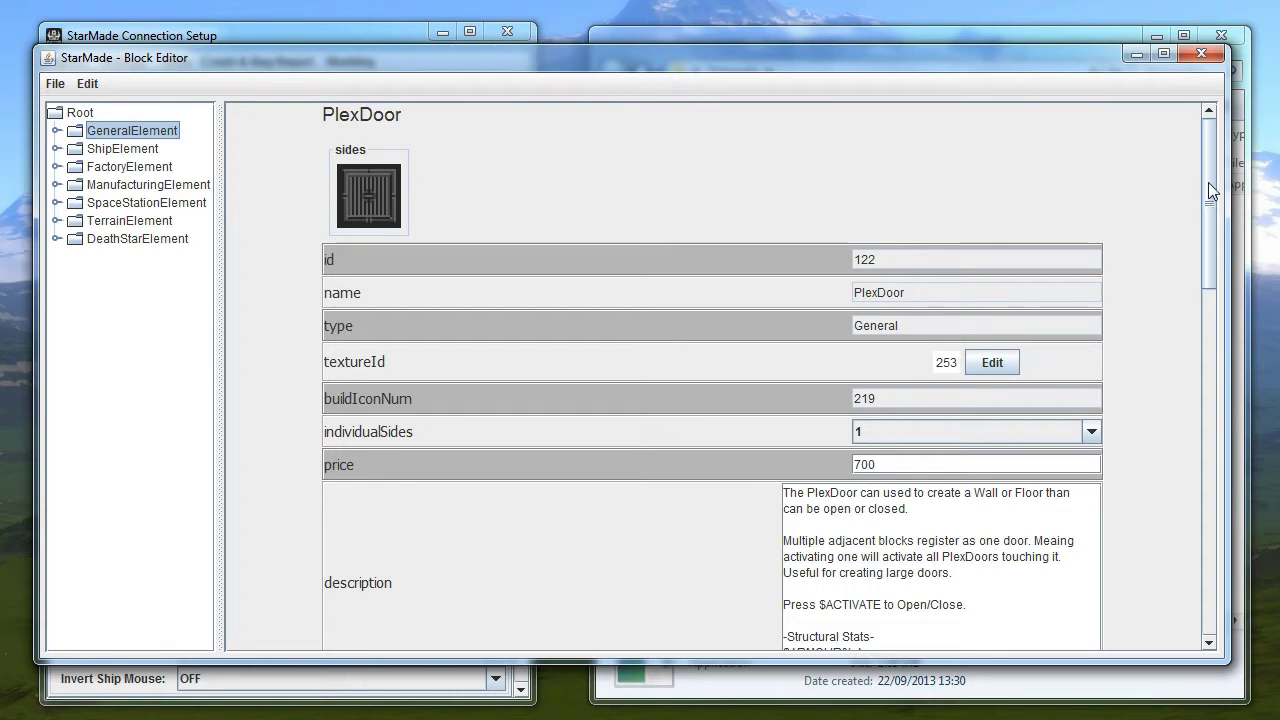
{"action": "left_click", "coordinate": [472, 260]}
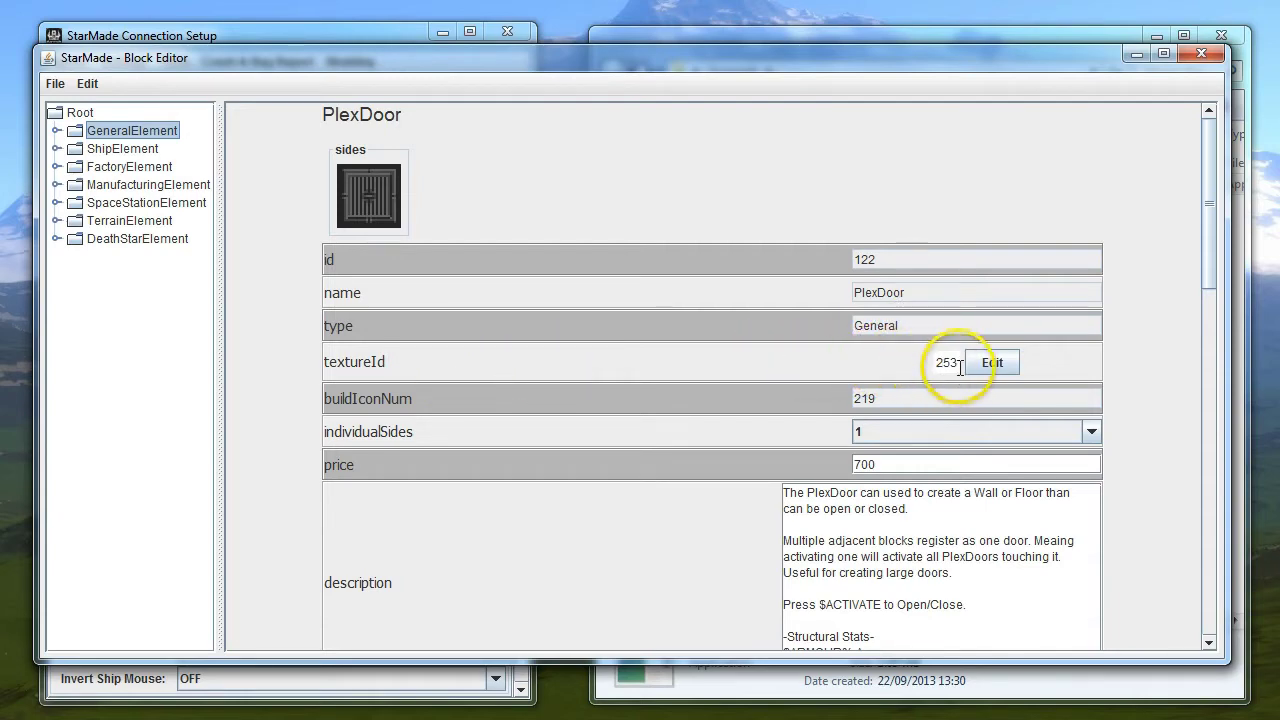
{"action": "left_click", "coordinate": [85, 83]}
{"action": "mouse_move", "coordinate": [60, 88]}
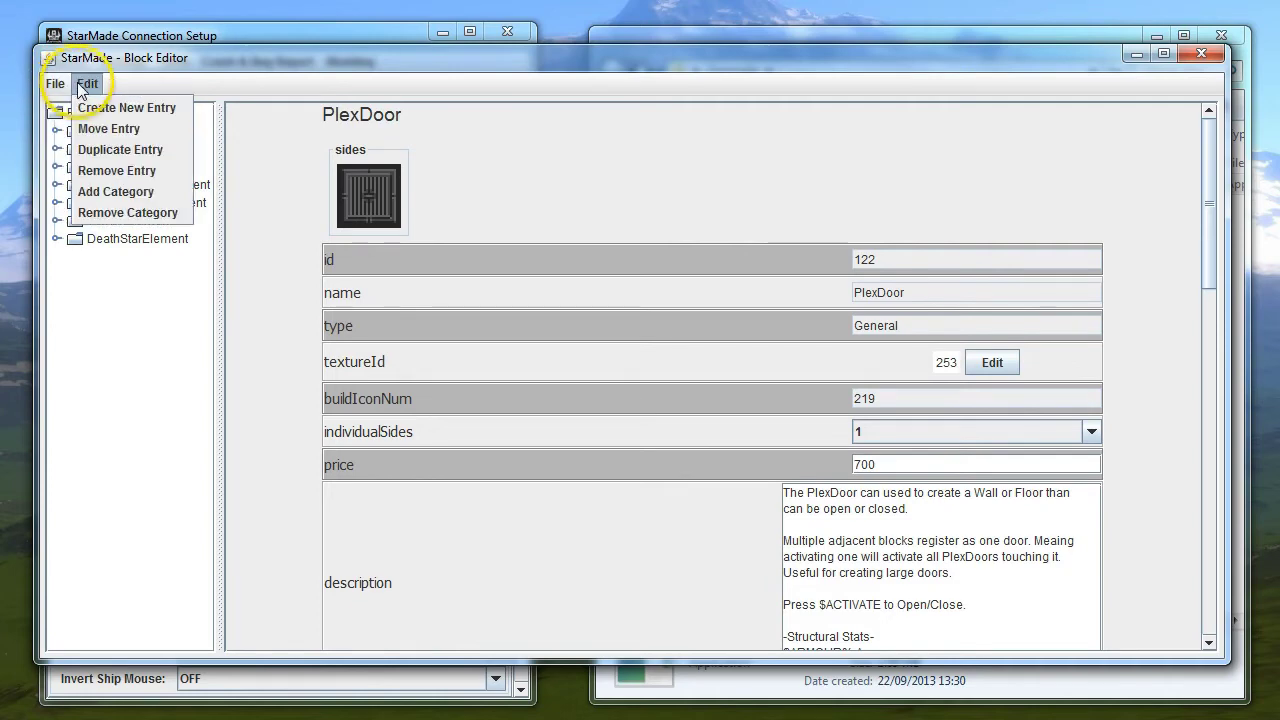
{"action": "left_click", "coordinate": [86, 82]}
Open the texture picker for PlexDoor's textureId and look through the tiles of sheet t000.
{"action": "left_click", "coordinate": [992, 364]}
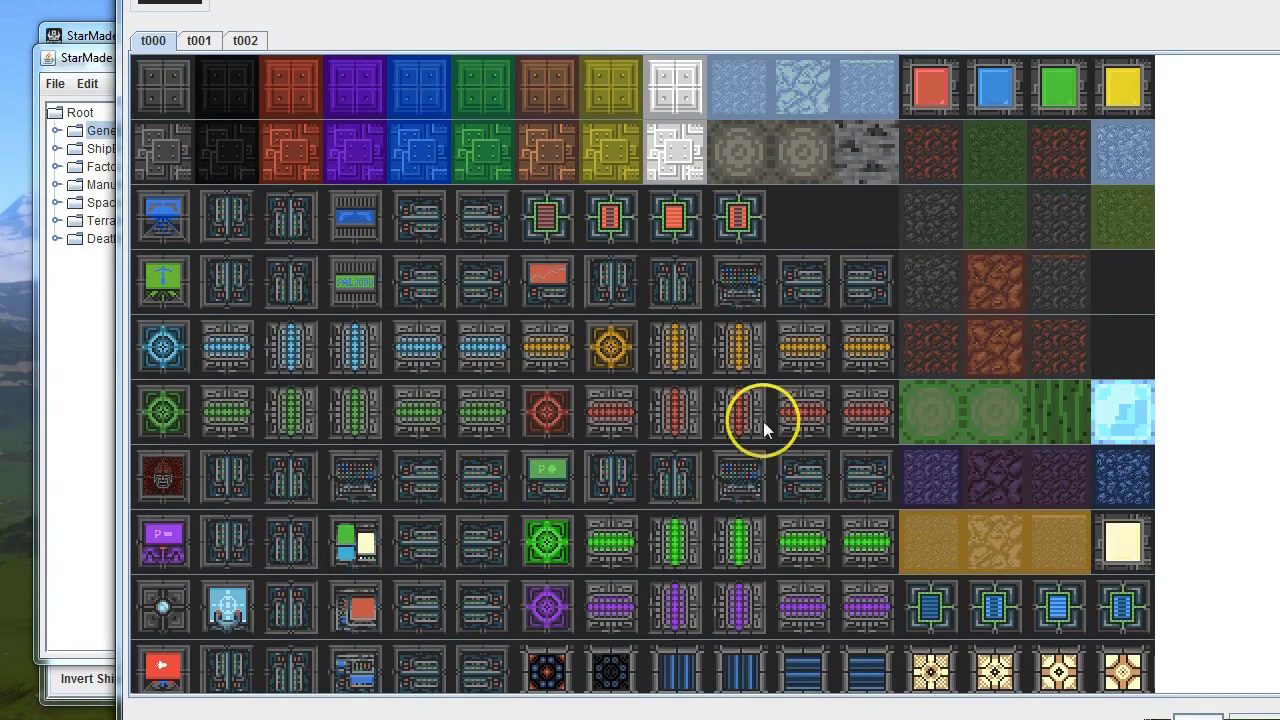
{"action": "mouse_move", "coordinate": [750, 2]}
{"action": "left_mouse_down"}
{"action": "mouse_move", "coordinate": [734, 576]}
{"action": "mouse_move", "coordinate": [734, 2]}
{"action": "mouse_move", "coordinate": [740, 16]}
{"action": "left_mouse_up"}
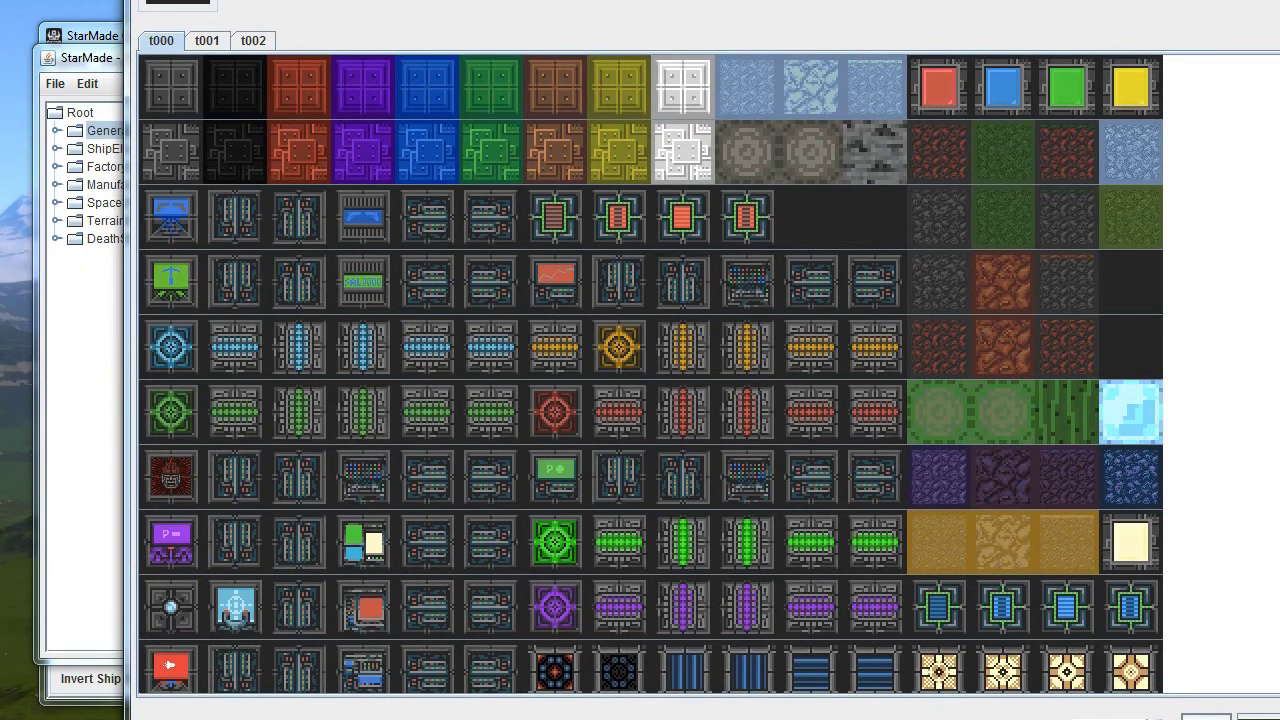
{"action": "scroll", "coordinate": [650, 375], "scroll_direction": "down", "scroll_amount": 6}
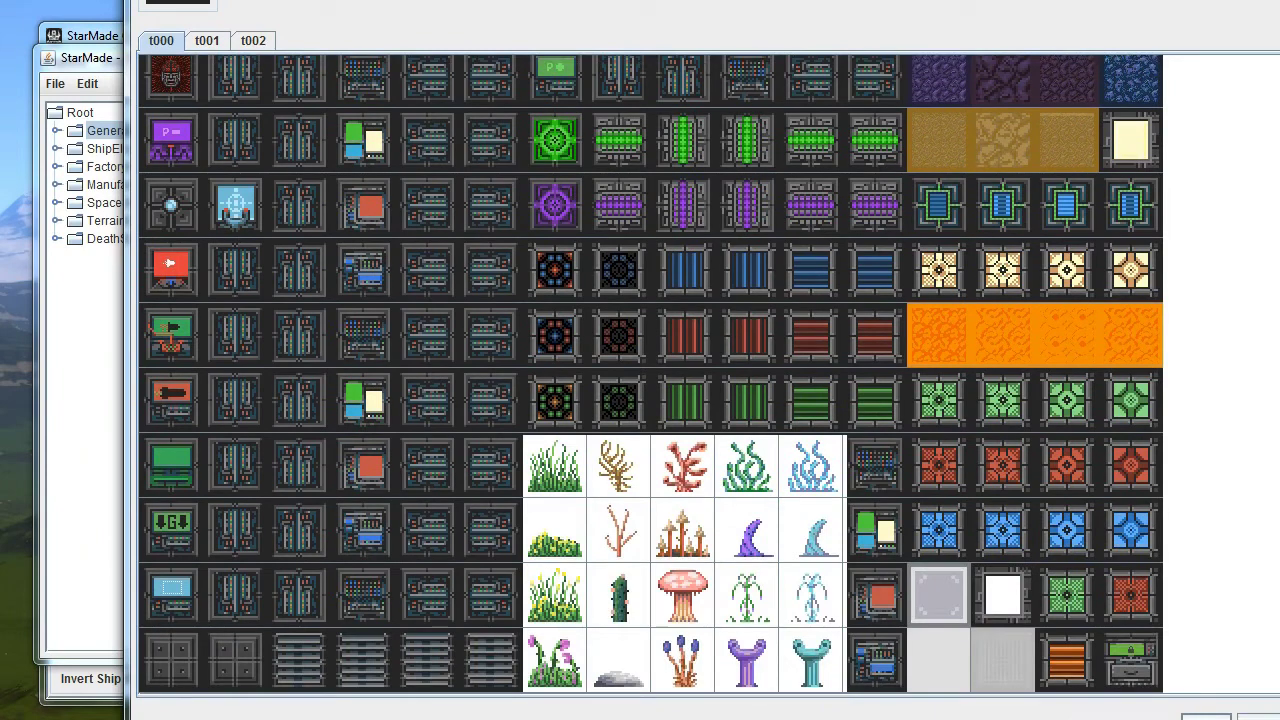
{"action": "scroll", "coordinate": [1262, 230], "scroll_direction": "up", "scroll_amount": 6}
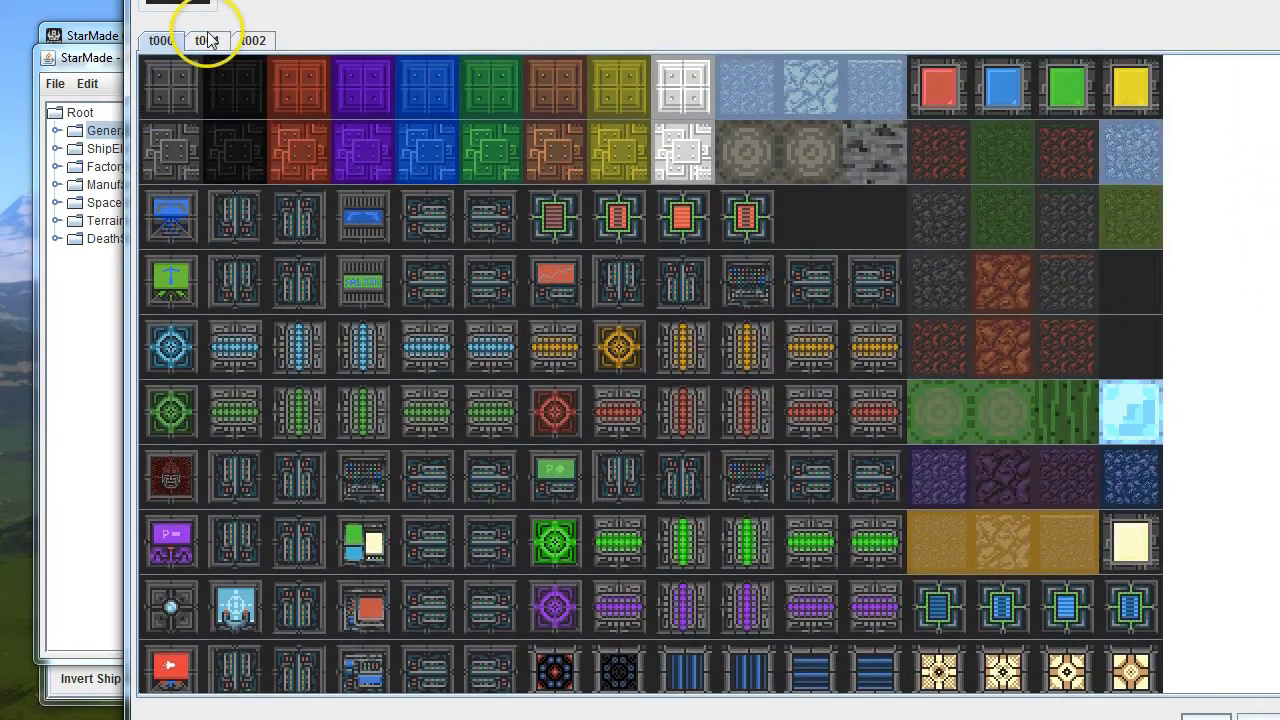
Look through texture sheets t001 and t002 for free tile slots, ending back on sheet t000.
{"action": "left_click", "coordinate": [207, 42]}
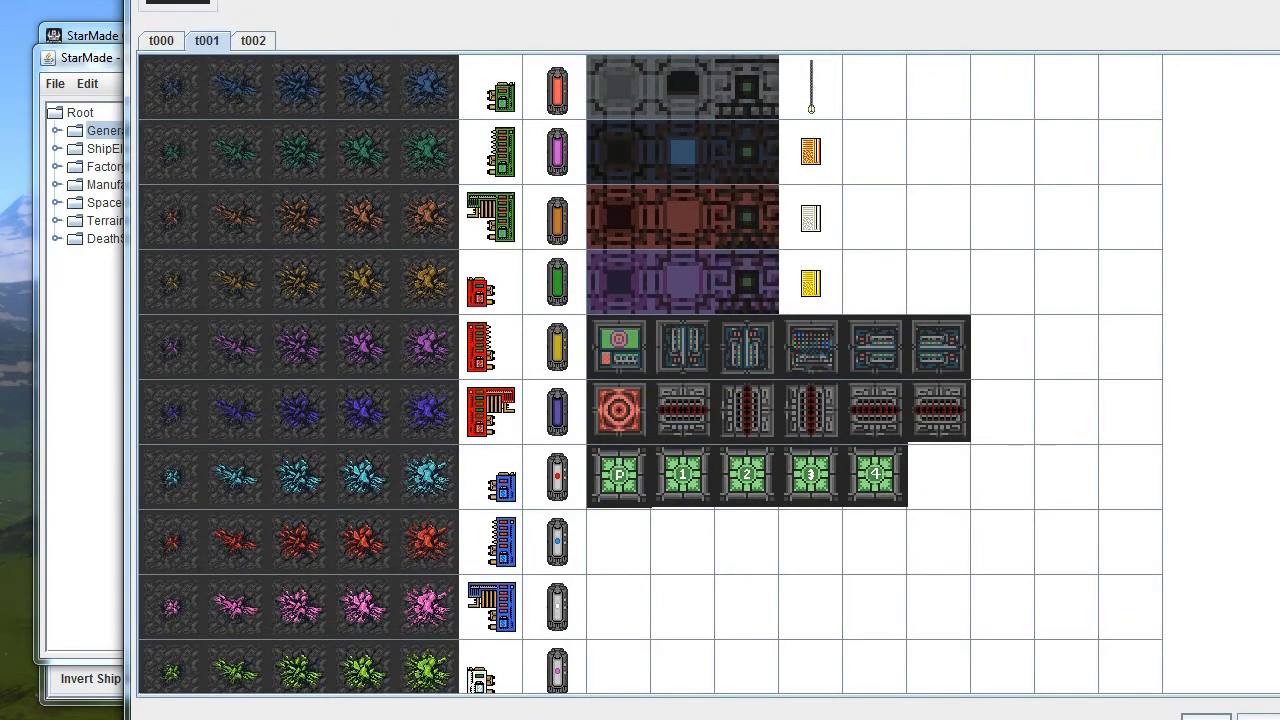
{"action": "scroll", "coordinate": [1262, 140], "scroll_direction": "down", "scroll_amount": 5}
{"action": "scroll", "coordinate": [1262, 140], "scroll_direction": "down", "scroll_amount": 1}
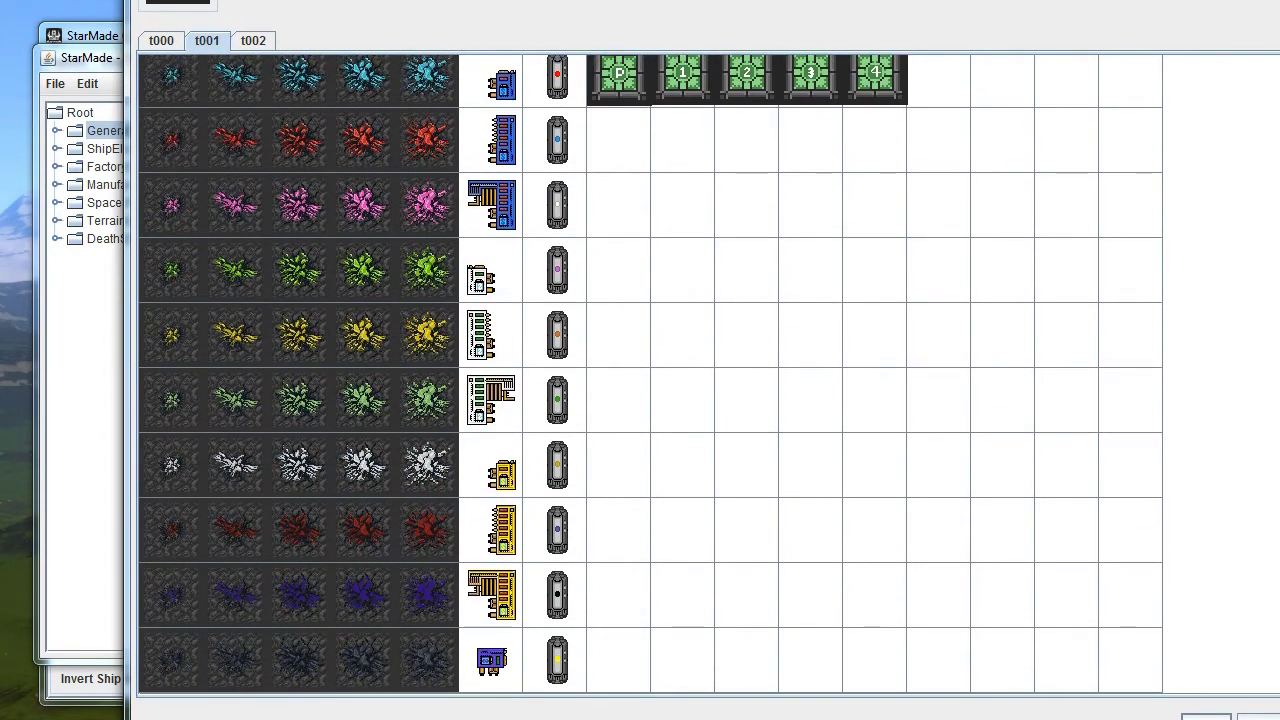
{"action": "left_click", "coordinate": [253, 42]}
{"action": "scroll", "coordinate": [1265, 190], "scroll_direction": "down", "scroll_amount": 1}
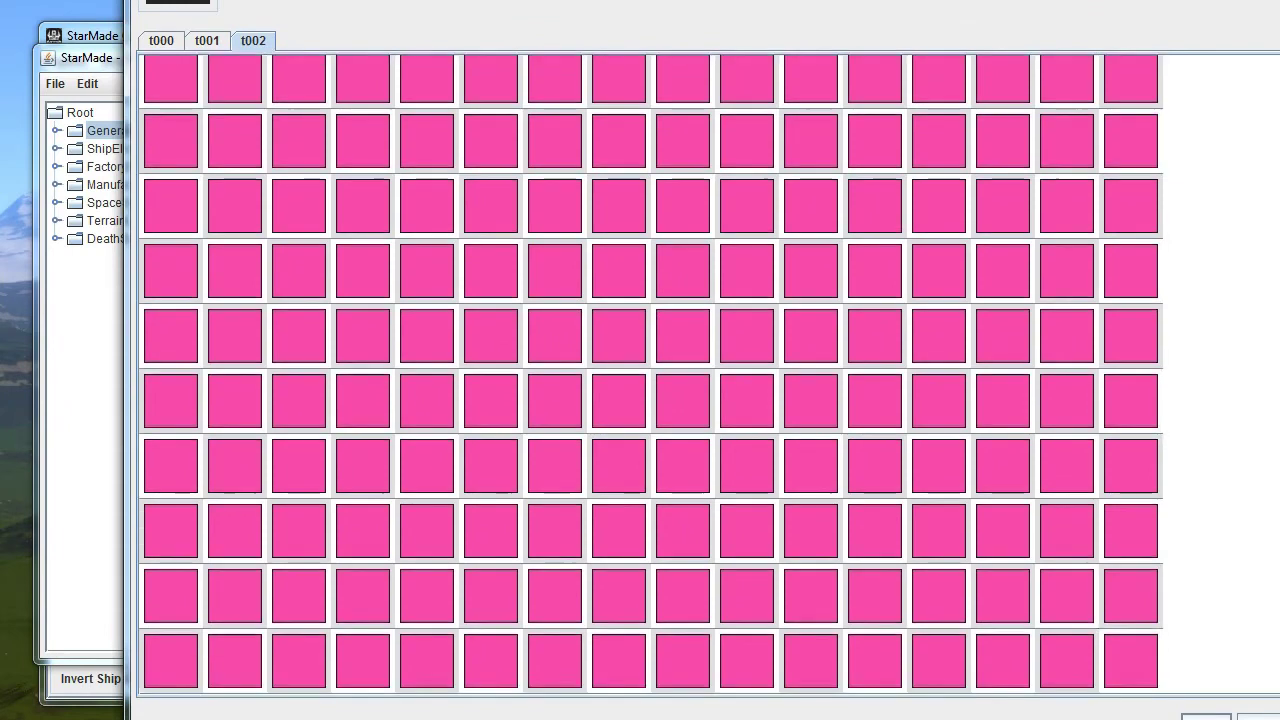
{"action": "scroll", "coordinate": [1249, 40], "scroll_direction": "up", "scroll_amount": 1}
{"action": "left_click", "coordinate": [161, 40]}
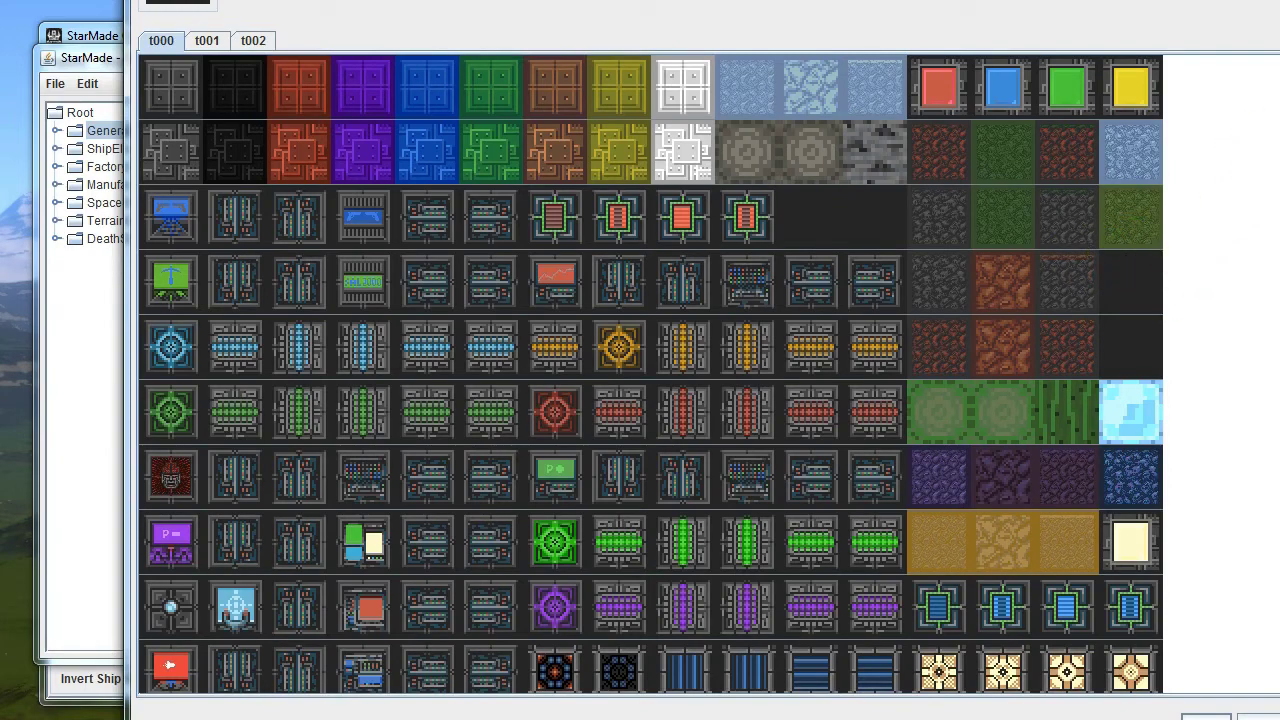
Compare the tiles of texture sheet t000 with the placeholder tiles of t002, and close the picker without choosing a texture.
{"action": "scroll", "coordinate": [651, 375], "scroll_direction": "down", "scroll_amount": 10}
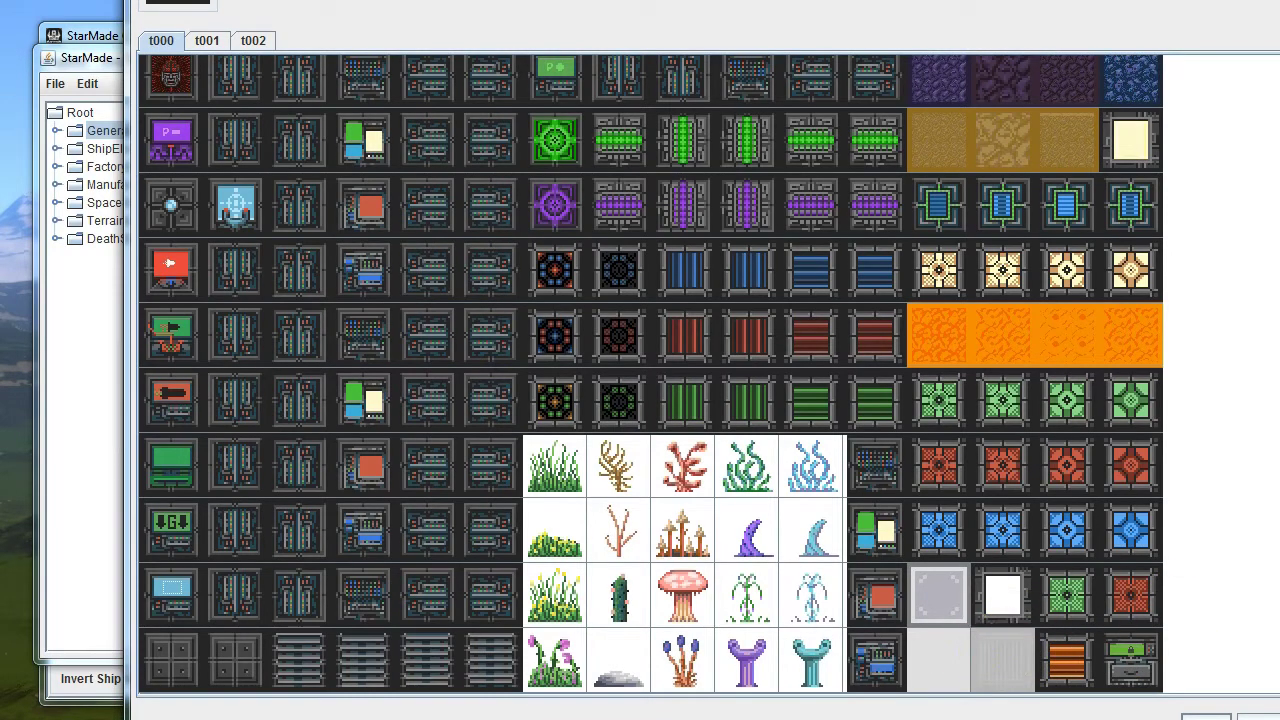
{"action": "scroll", "coordinate": [651, 375], "scroll_direction": "up", "scroll_amount": 10}
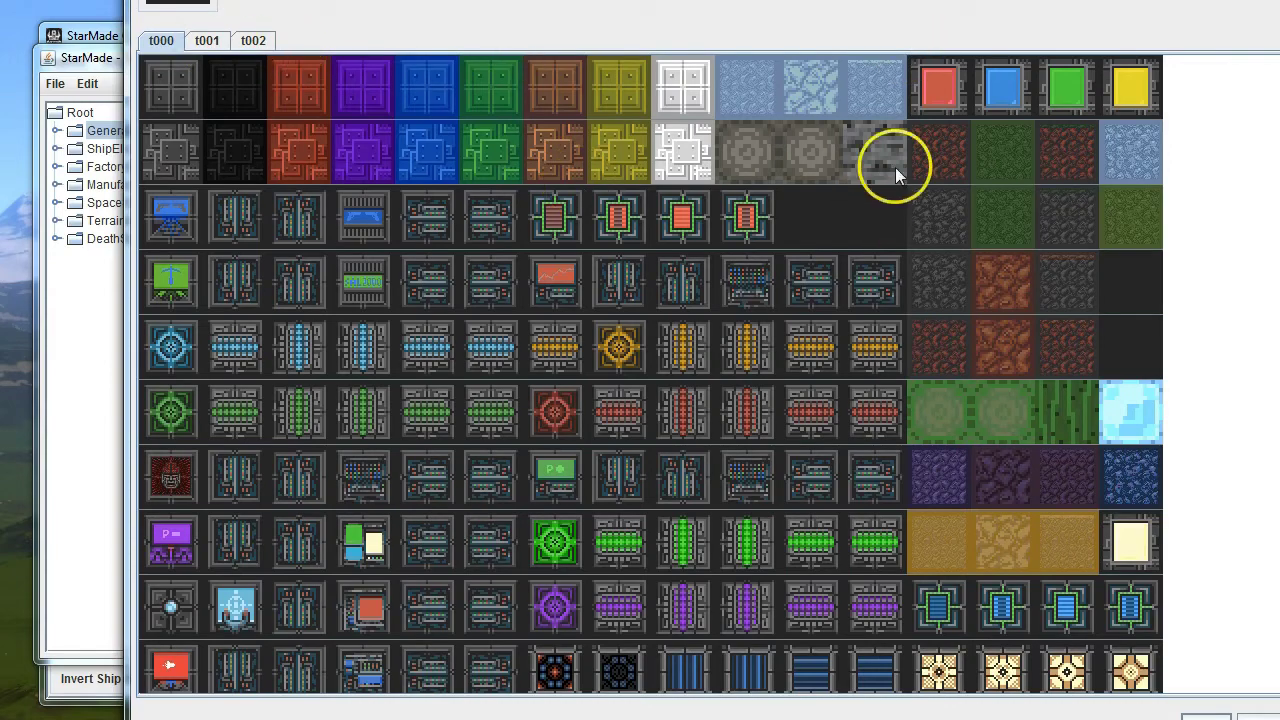
{"action": "left_click", "coordinate": [253, 40]}
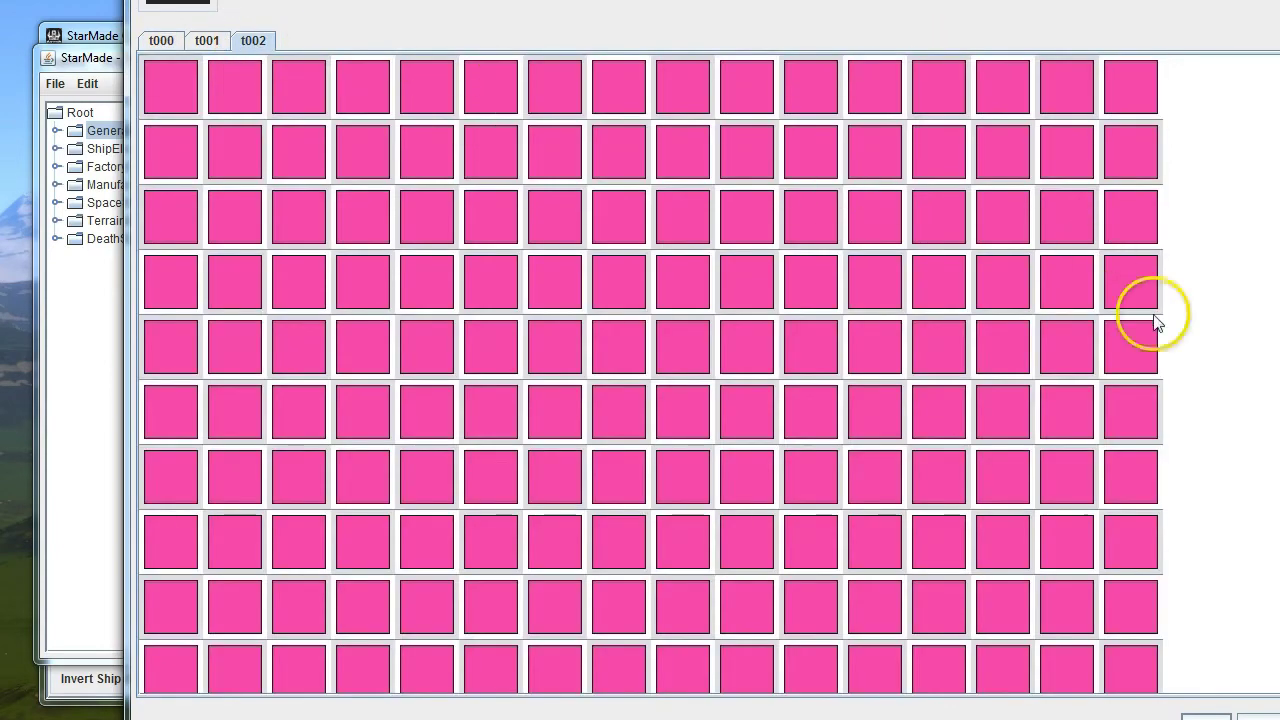
{"action": "scroll", "coordinate": [1228, 258], "scroll_direction": "down", "scroll_amount": 1}
{"action": "scroll", "coordinate": [1155, 677], "scroll_direction": "down", "scroll_amount": 1}
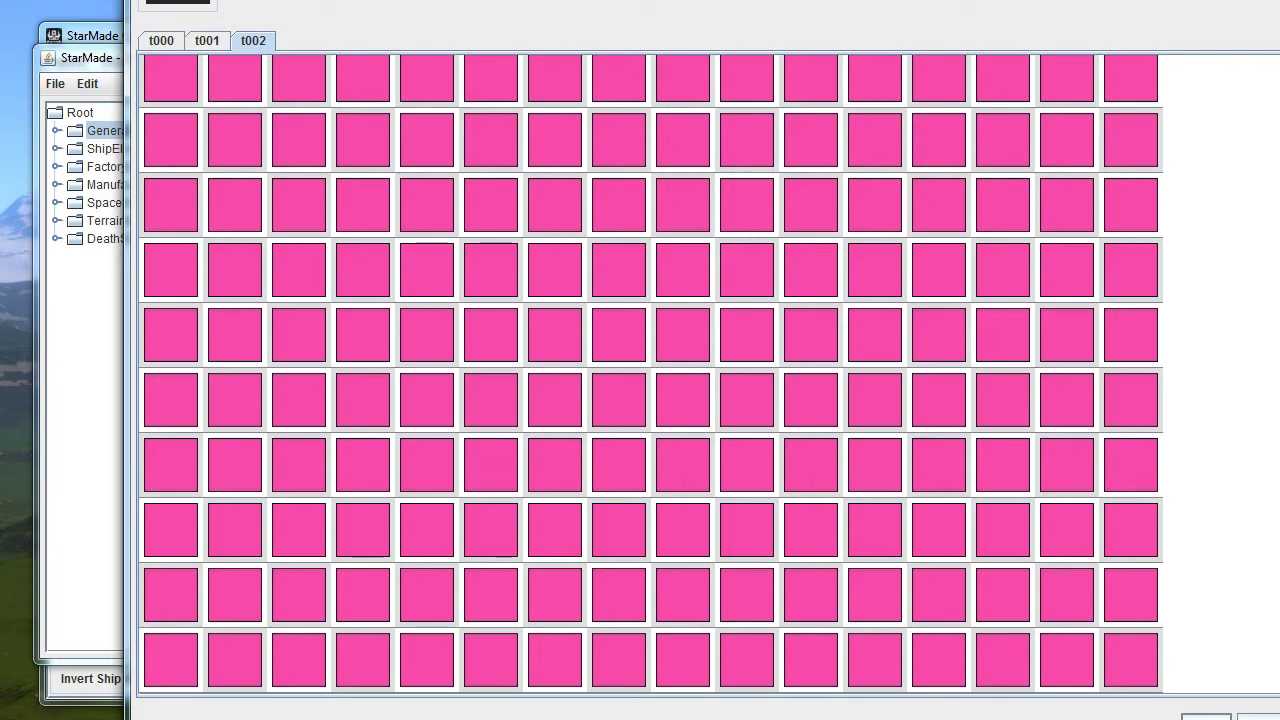
{"action": "key", "text": "Escape"}
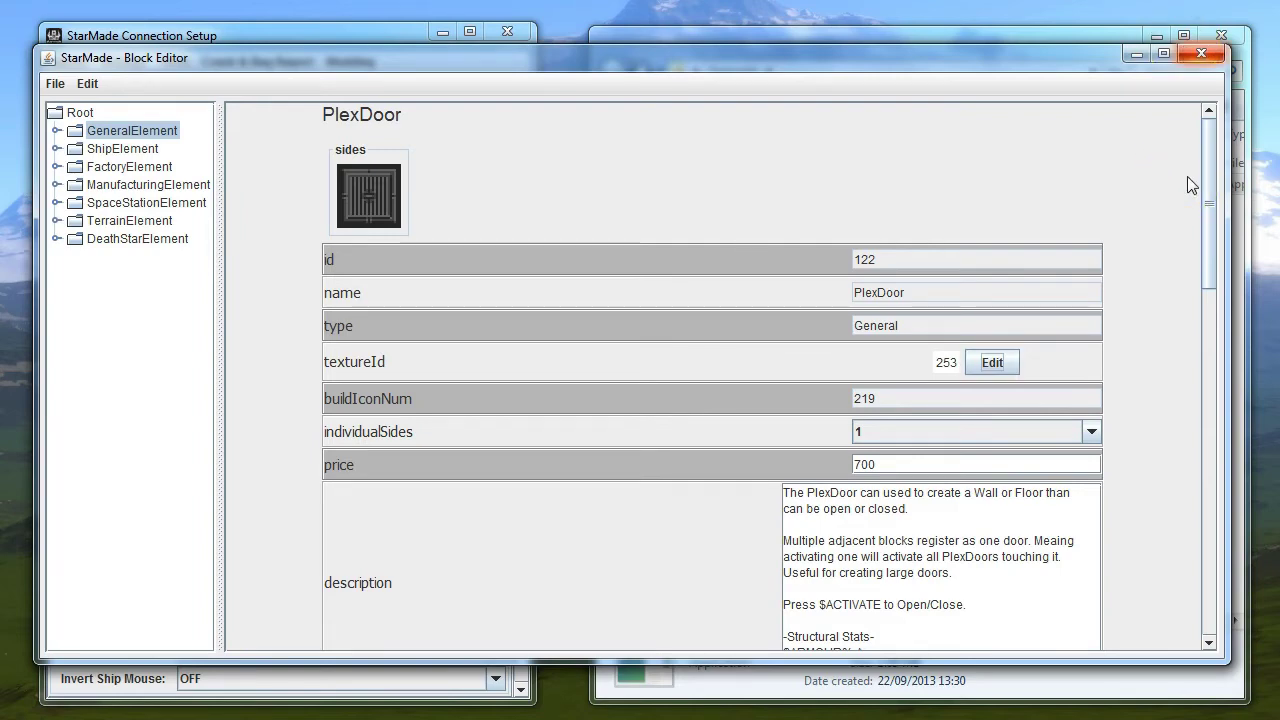
Check the available individualSides options for PlexDoor without changing the selection.
{"action": "left_click_drag", "start_coordinate": [1207, 172], "coordinate": [521, 229]}
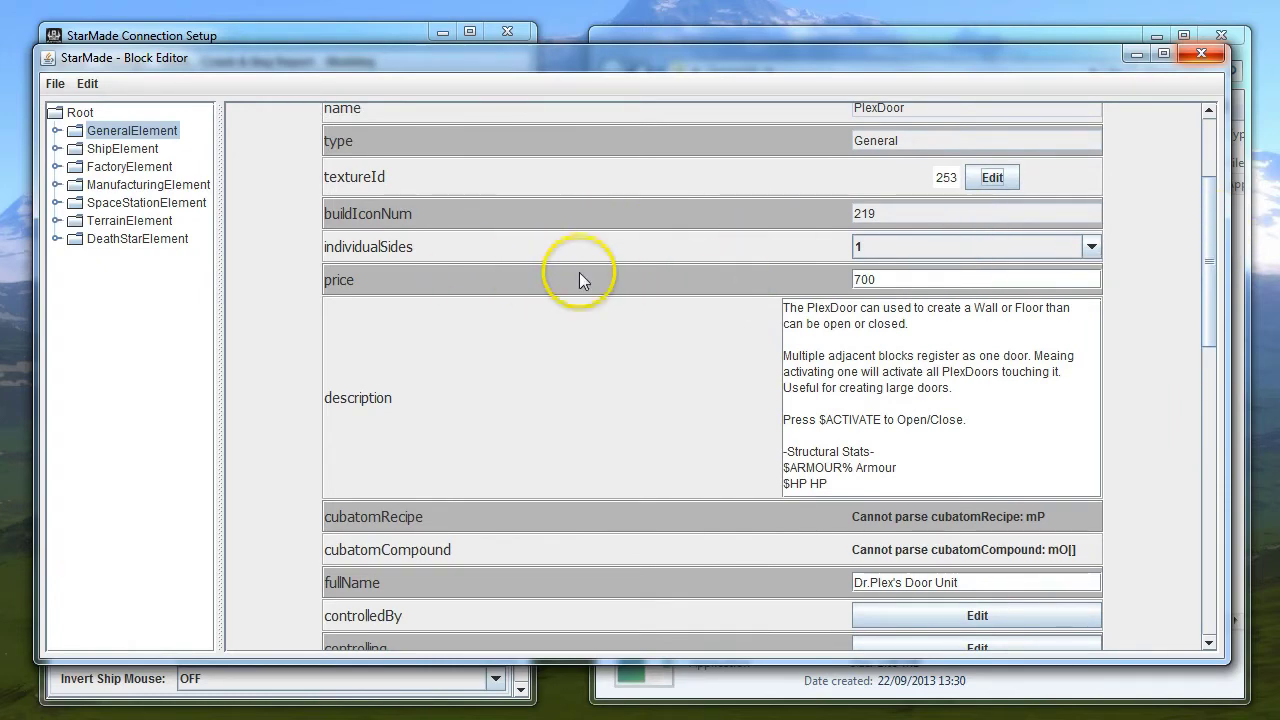
{"action": "left_click", "coordinate": [1091, 247]}
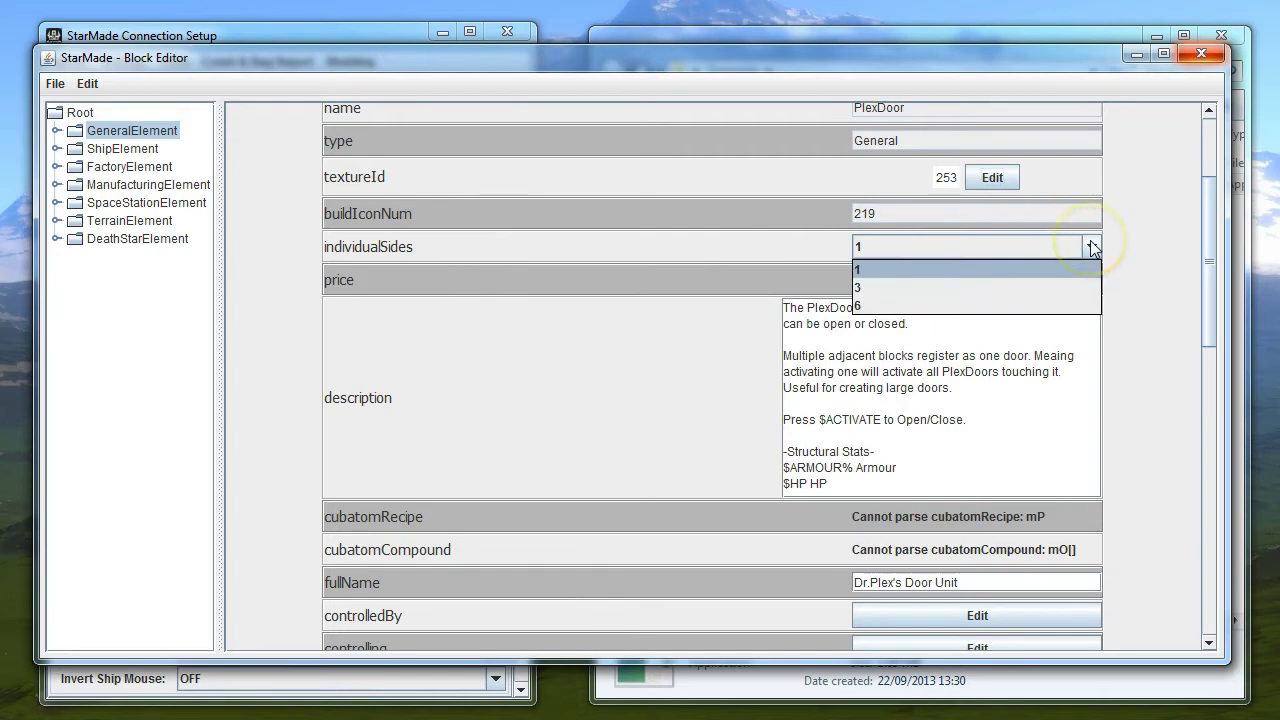
{"action": "left_click", "coordinate": [1091, 247]}
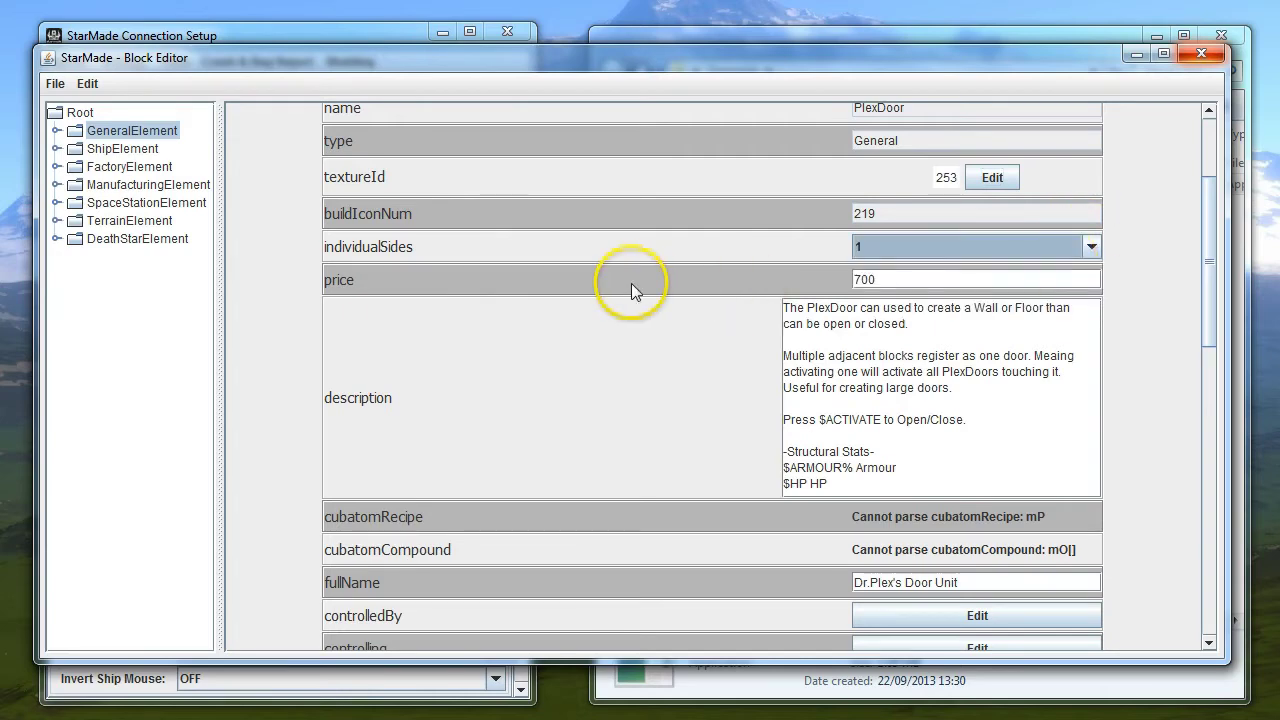
Examine PlexDoor's remaining properties from the description down to recipeBuyResources, and return to the start of the property list.
{"action": "left_click_drag", "start_coordinate": [1214, 243], "coordinate": [1214, 294]}
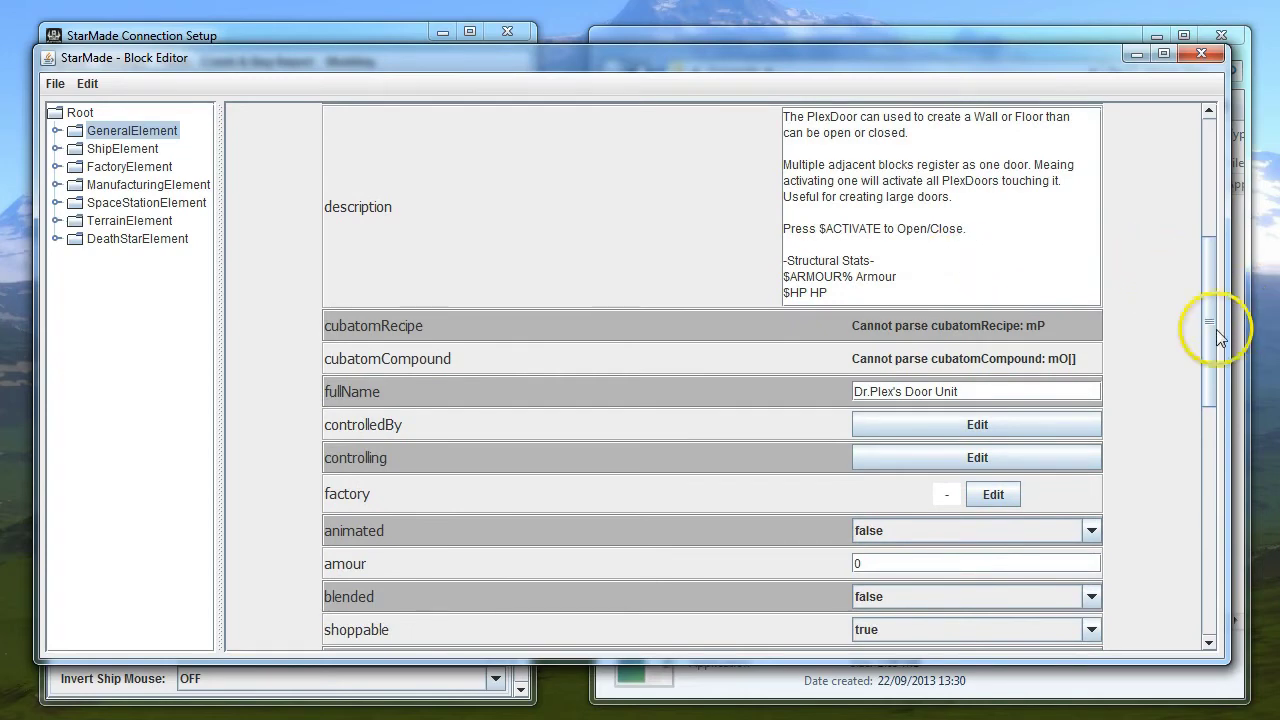
{"action": "scroll", "coordinate": [1207, 311], "scroll_direction": "up", "scroll_amount": 3}
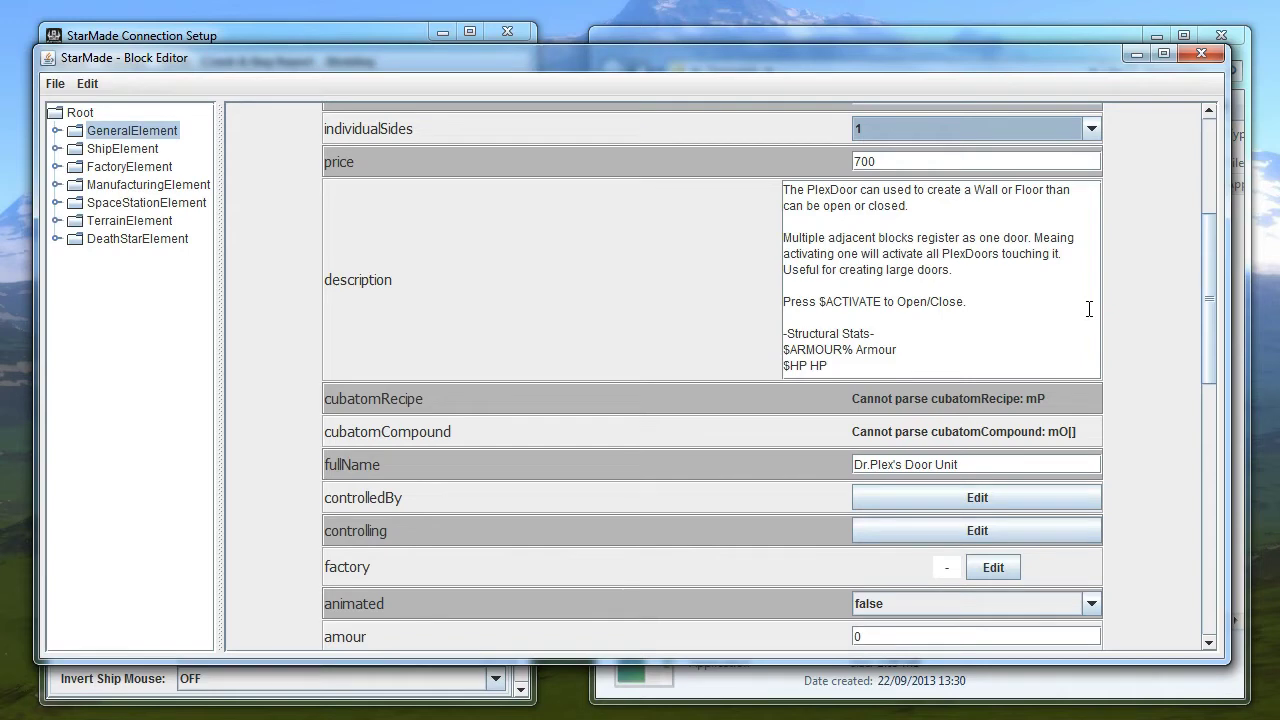
{"action": "scroll", "coordinate": [1208, 297], "scroll_direction": "down", "scroll_amount": 2}
{"action": "scroll", "coordinate": [1208, 298], "scroll_direction": "down", "scroll_amount": 3}
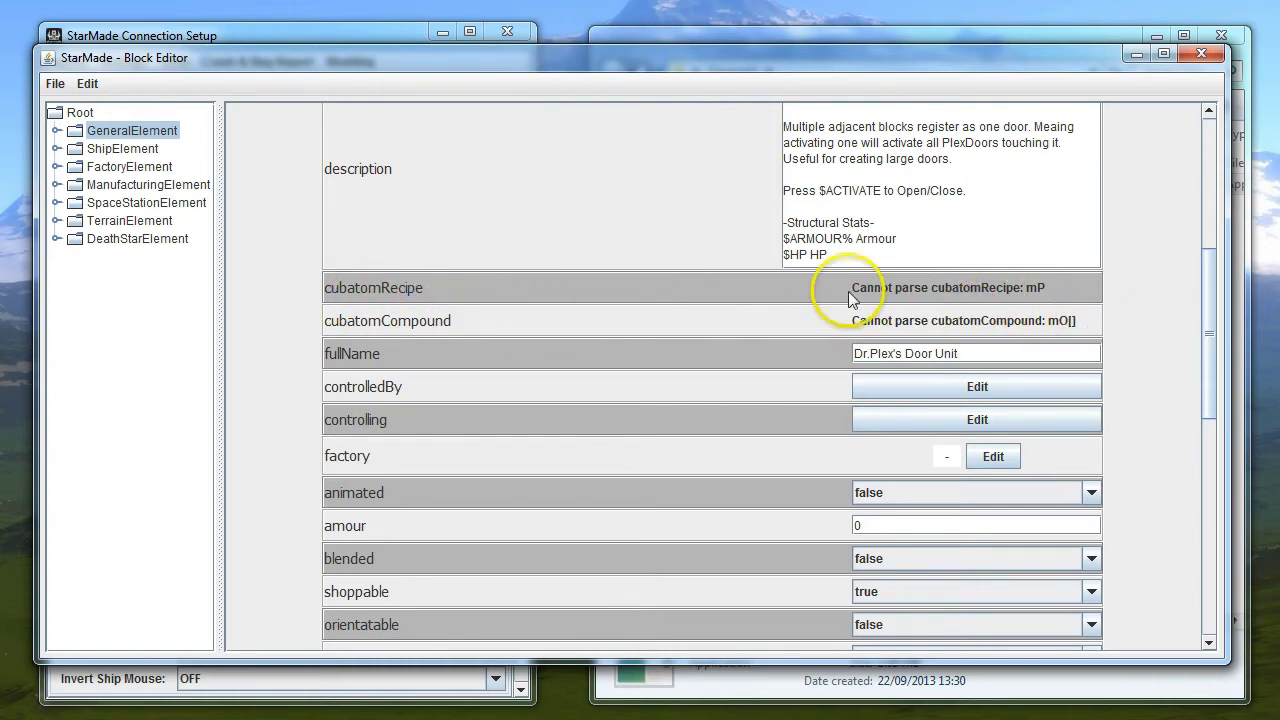
{"action": "left_click_drag", "start_coordinate": [1209, 286], "coordinate": [1220, 336]}
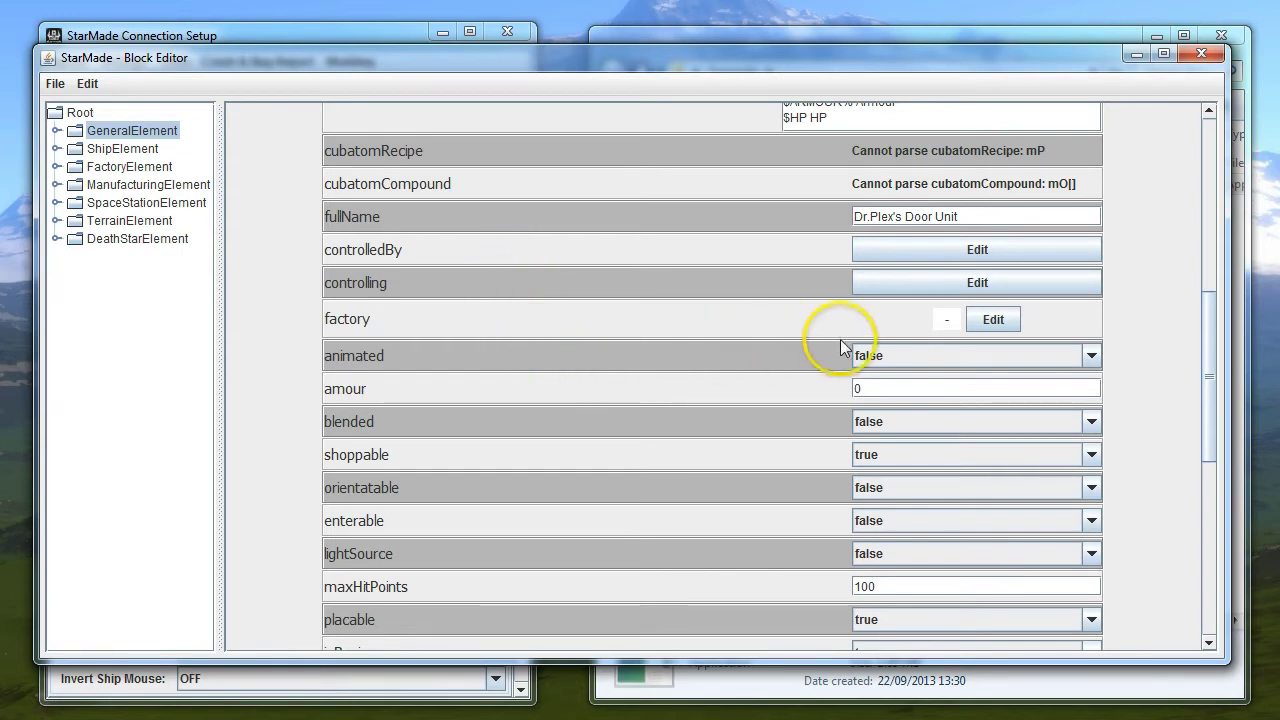
{"action": "left_click_drag", "start_coordinate": [1215, 322], "coordinate": [1213, 383]}
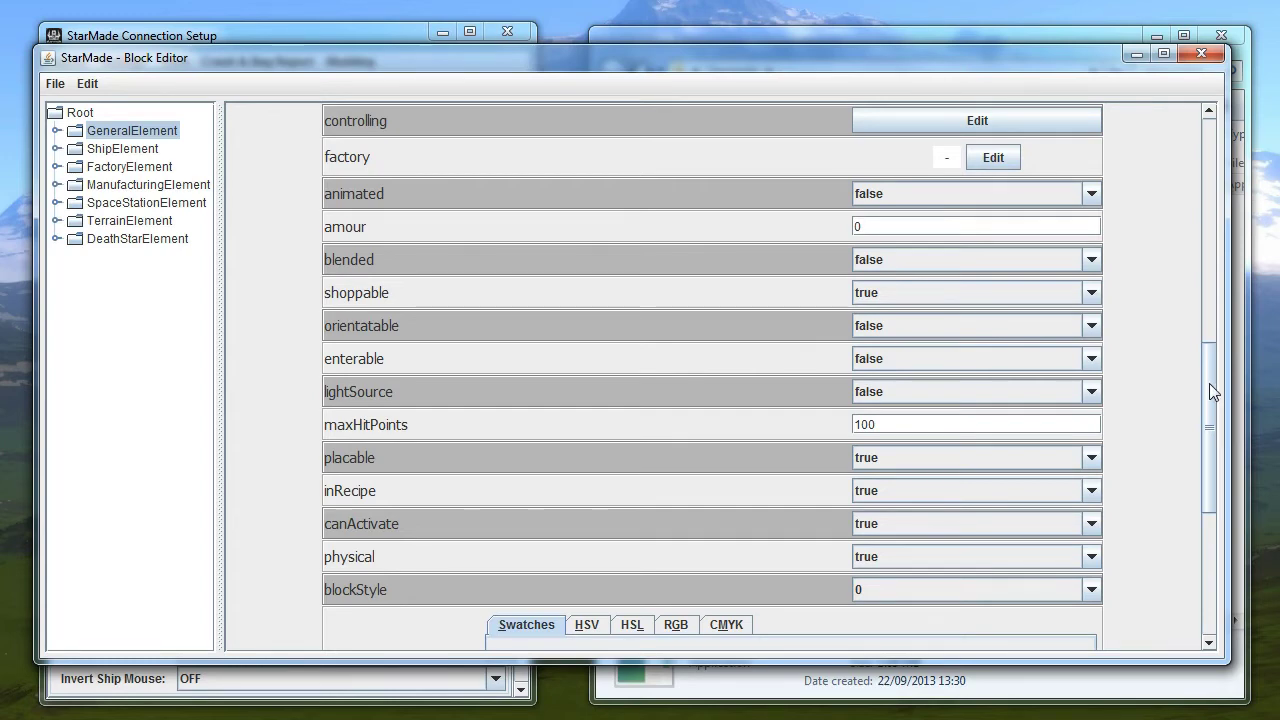
{"action": "left_click_drag", "start_coordinate": [1213, 390], "coordinate": [1235, 548]}
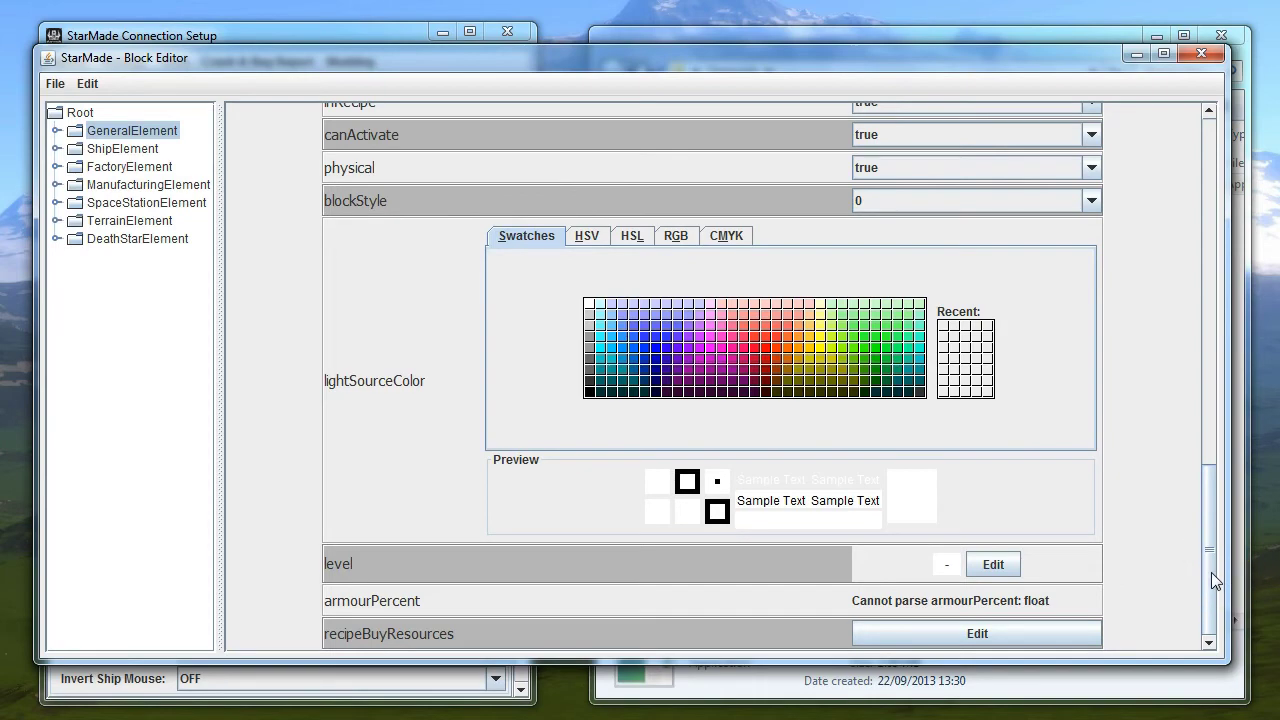
{"action": "left_click_drag", "start_coordinate": [1212, 574], "coordinate": [25, 255]}
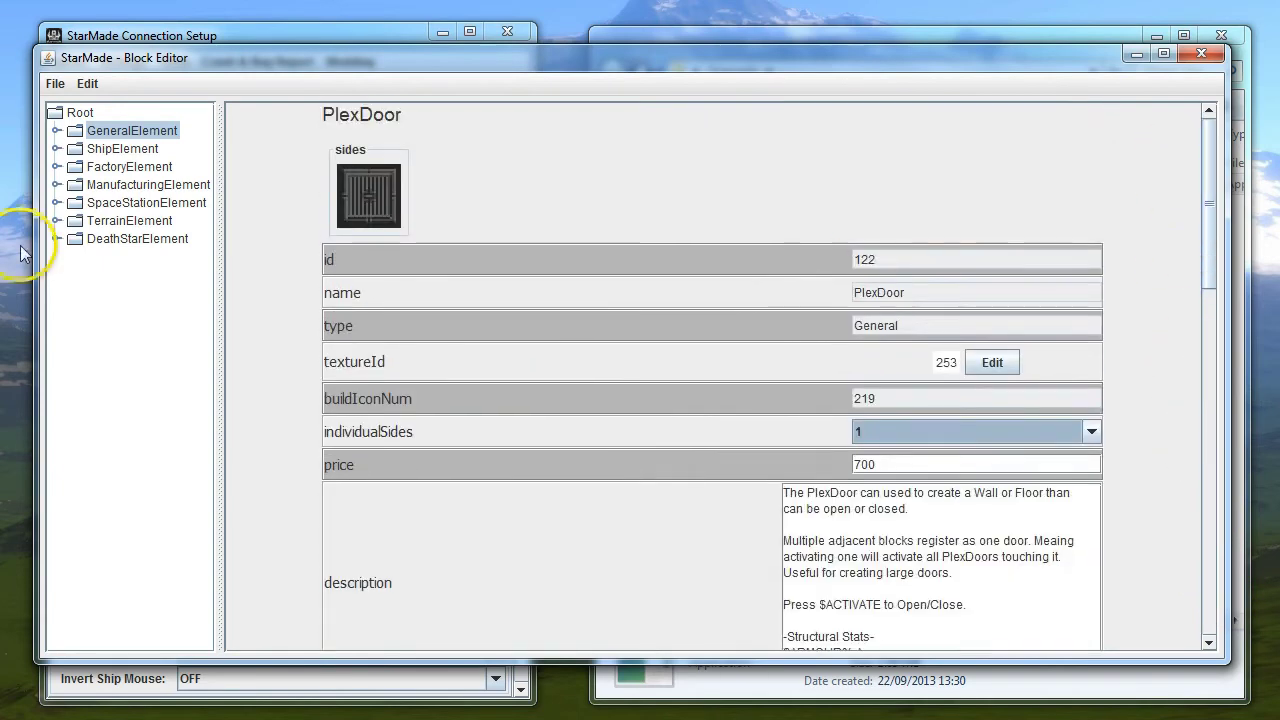
Expand the ShipElement category to view its blocks, and collapse it again.
{"action": "left_click", "coordinate": [110, 148]}
{"action": "left_click", "coordinate": [57, 148]}
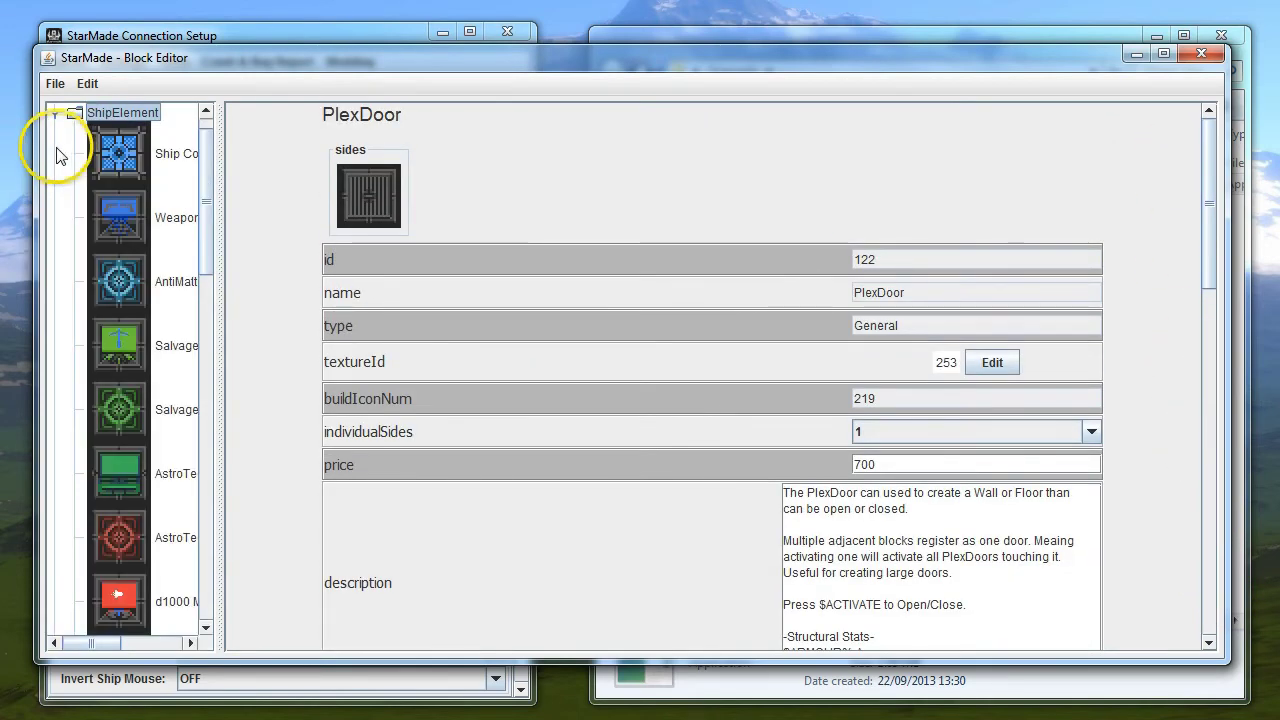
{"action": "left_click", "coordinate": [57, 112]}
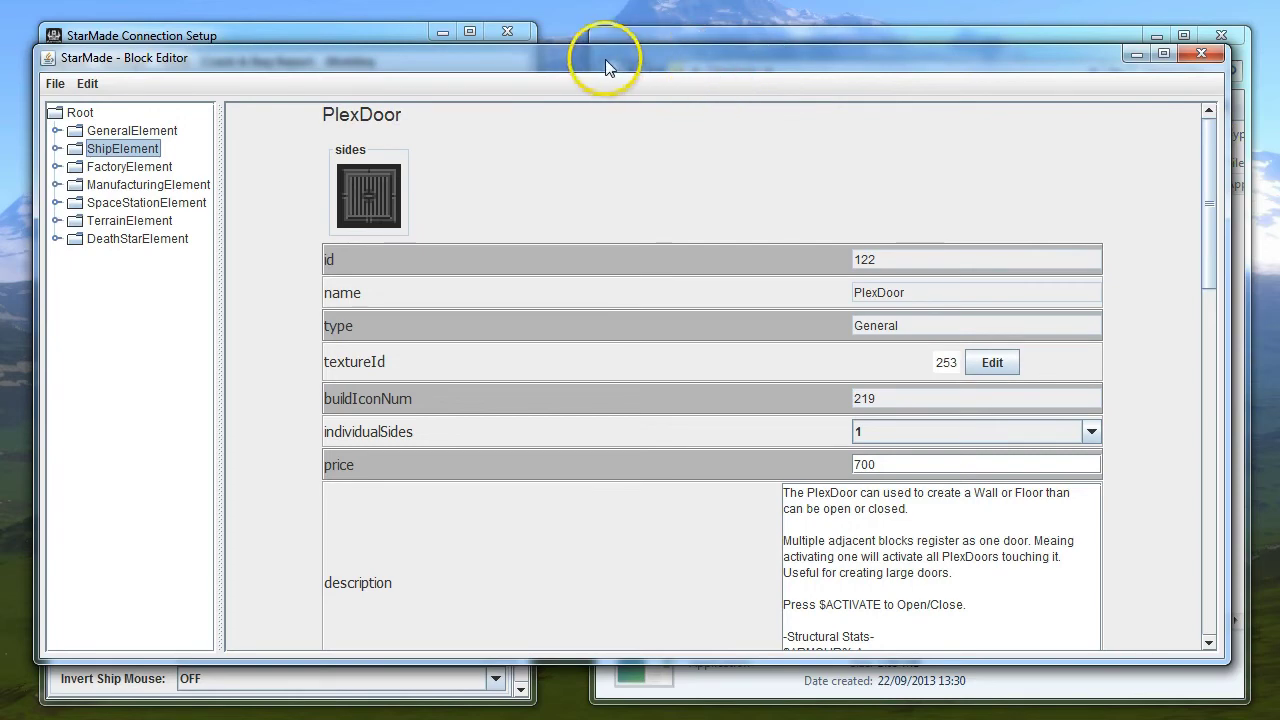
Close the Block Editor and run StarMade-starter from the Starmade folder, allowing the unverified application to open.
{"action": "mouse_move", "coordinate": [605, 59]}
{"action": "left_mouse_down"}
{"action": "mouse_move", "coordinate": [615, 45]}
{"action": "mouse_move", "coordinate": [617, 64]}
{"action": "left_mouse_up"}
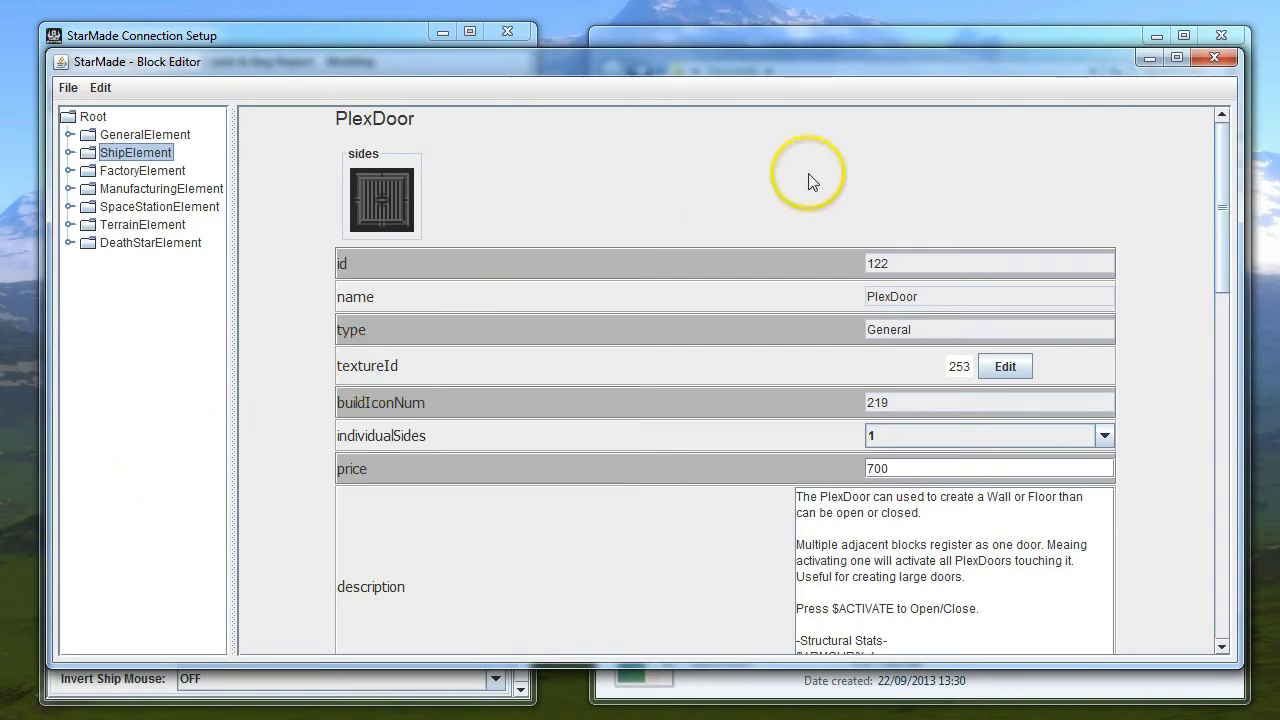
{"action": "left_click", "coordinate": [1218, 59]}
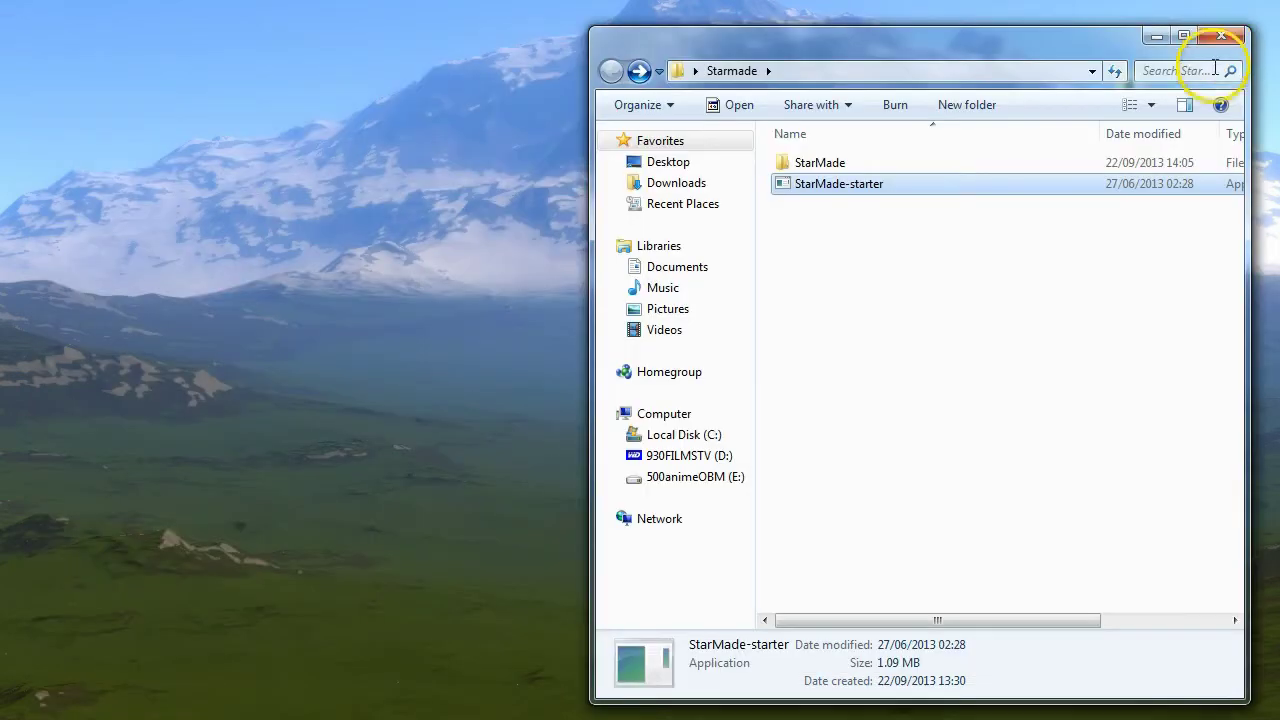
{"action": "double_click", "coordinate": [778, 183]}
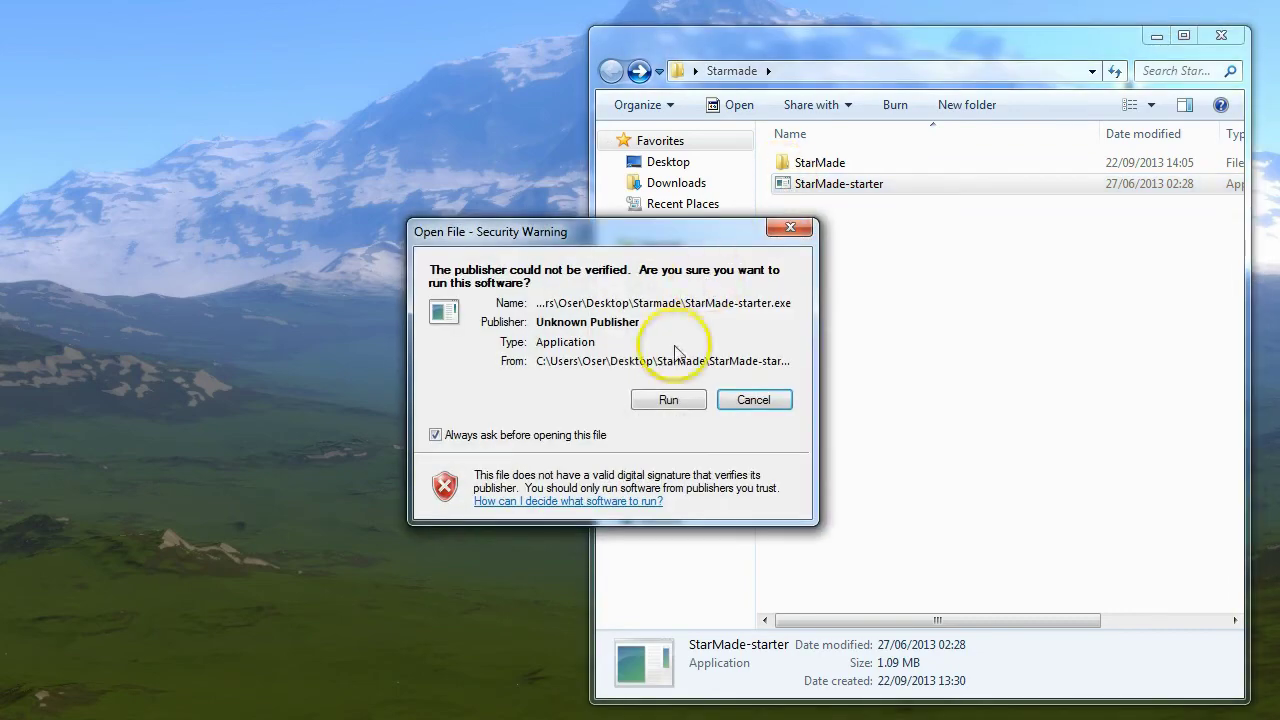
{"action": "left_click", "coordinate": [655, 397]}
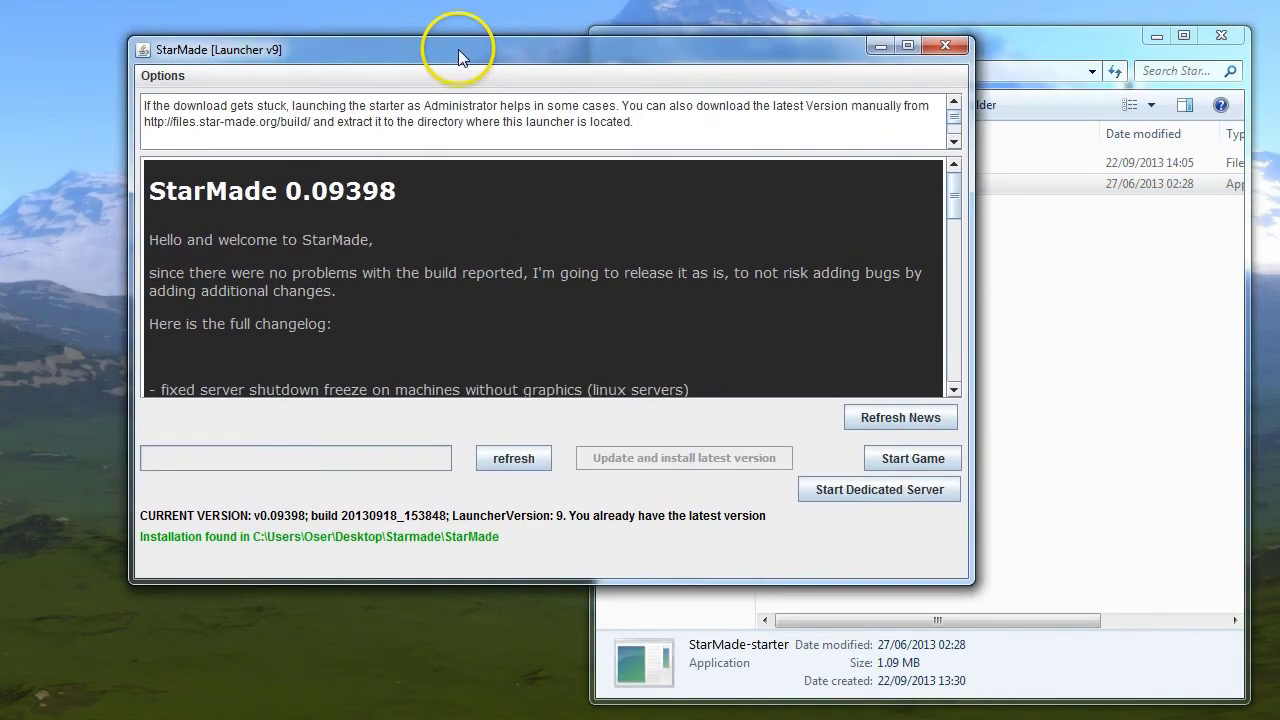
Start the game from the StarMade launcher and open the Block Editor from the Connection Setup window.
{"action": "left_click_drag", "start_coordinate": [457, 49], "coordinate": [365, 32]}
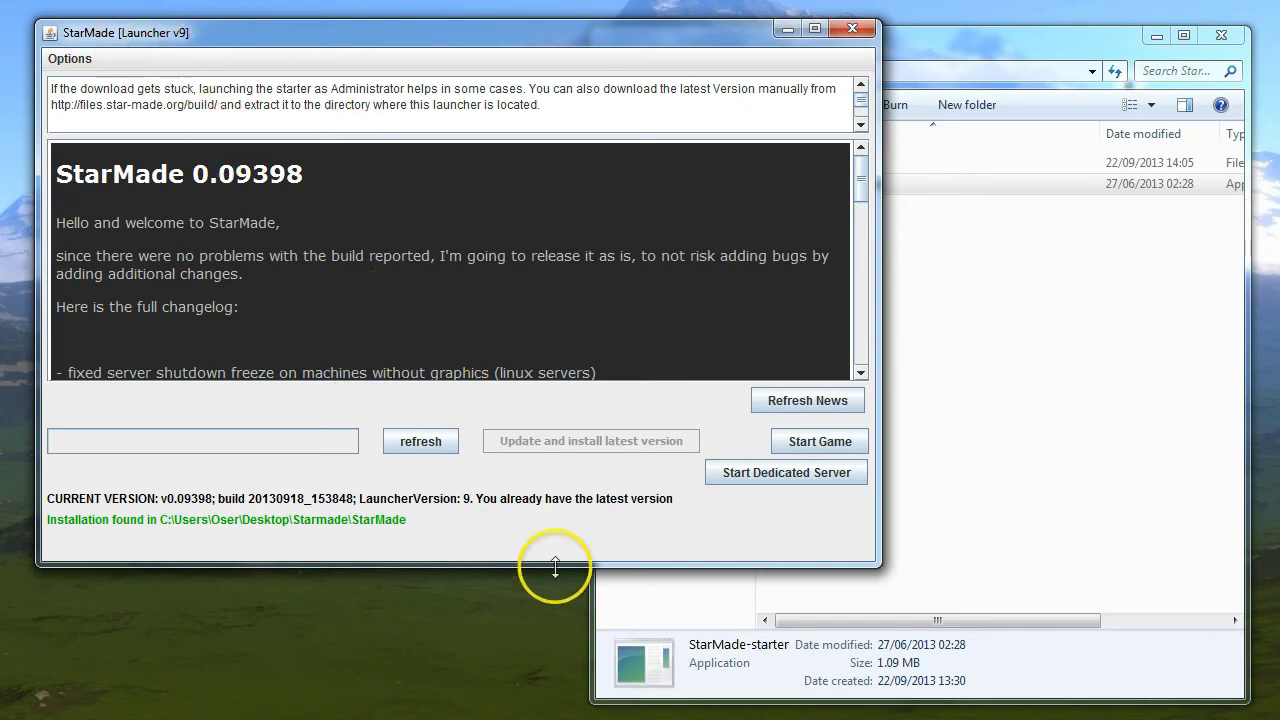
{"action": "left_click", "coordinate": [855, 441]}
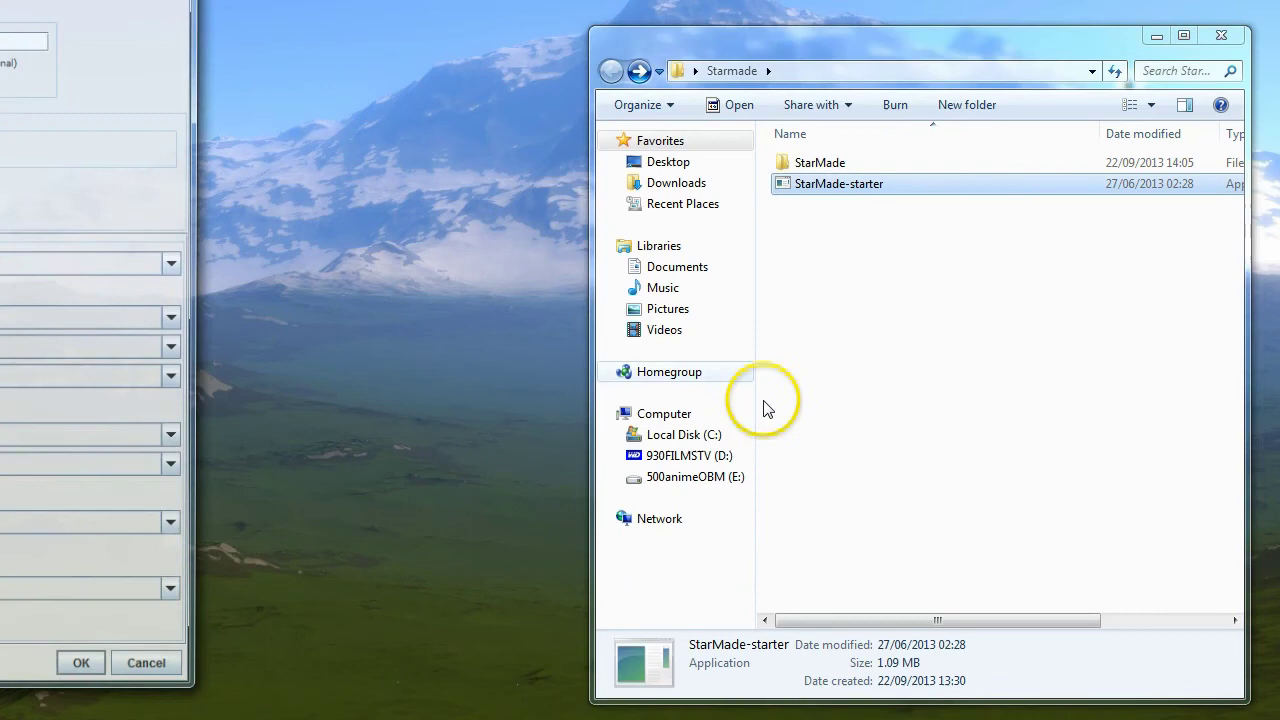
{"action": "key", "text": "alt+space"}
{"action": "key", "text": "m"}
{"action": "left_click", "coordinate": [362, 75]}
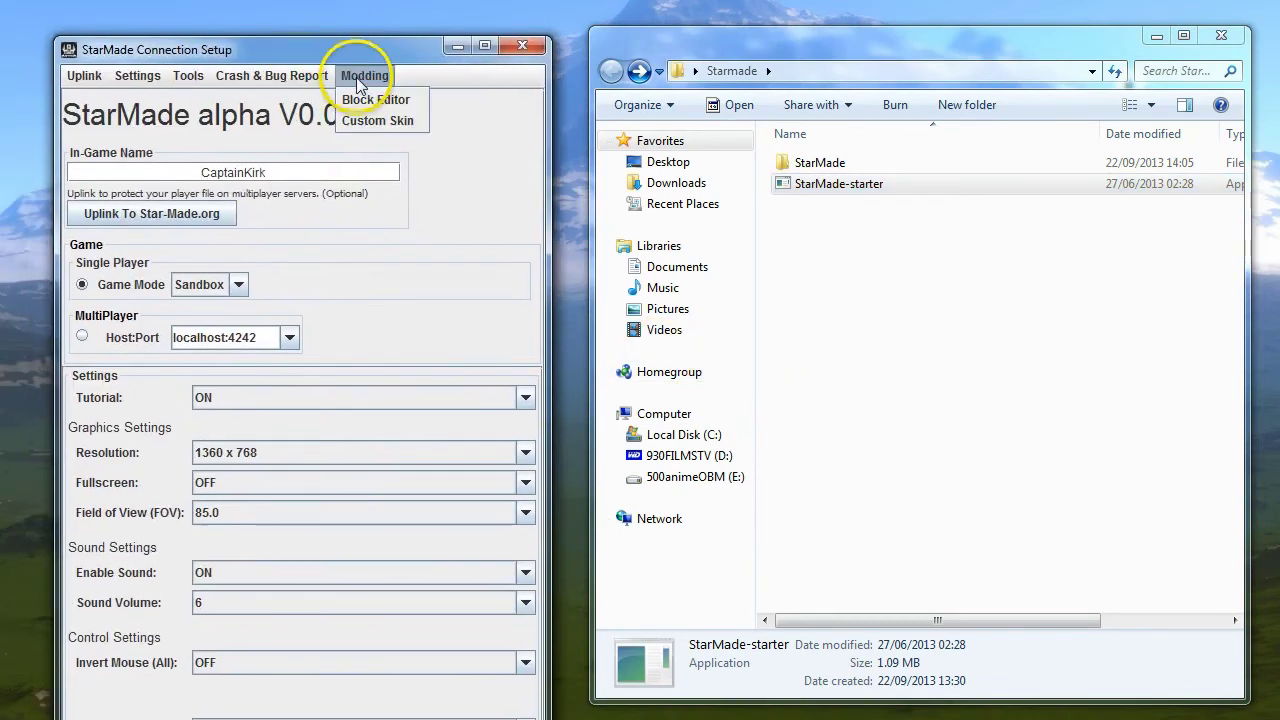
{"action": "left_click", "coordinate": [380, 100]}
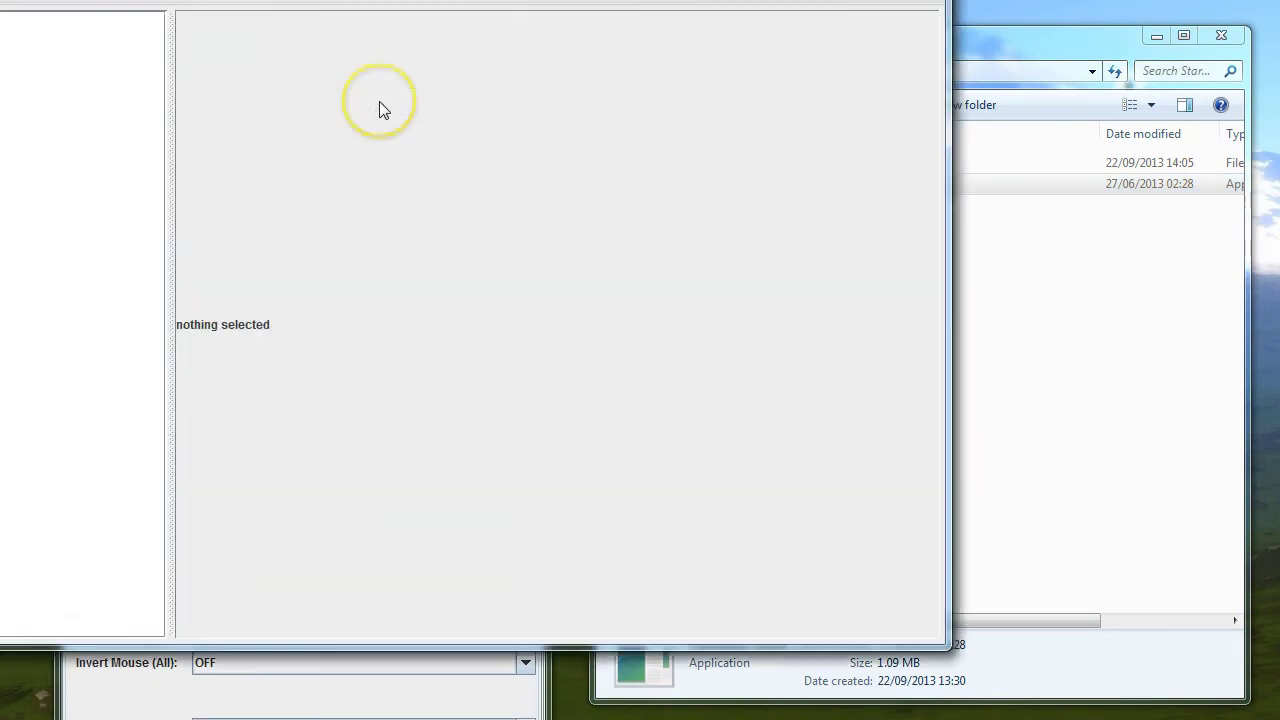
Reposition the Block Editor so its category tree is accessible, and check the available entry and category editing commands.
{"action": "key", "text": "alt+space"}
{"action": "key", "text": "m"}
{"action": "left_click", "coordinate": [686, 77]}
{"action": "left_click", "coordinate": [168, 89]}
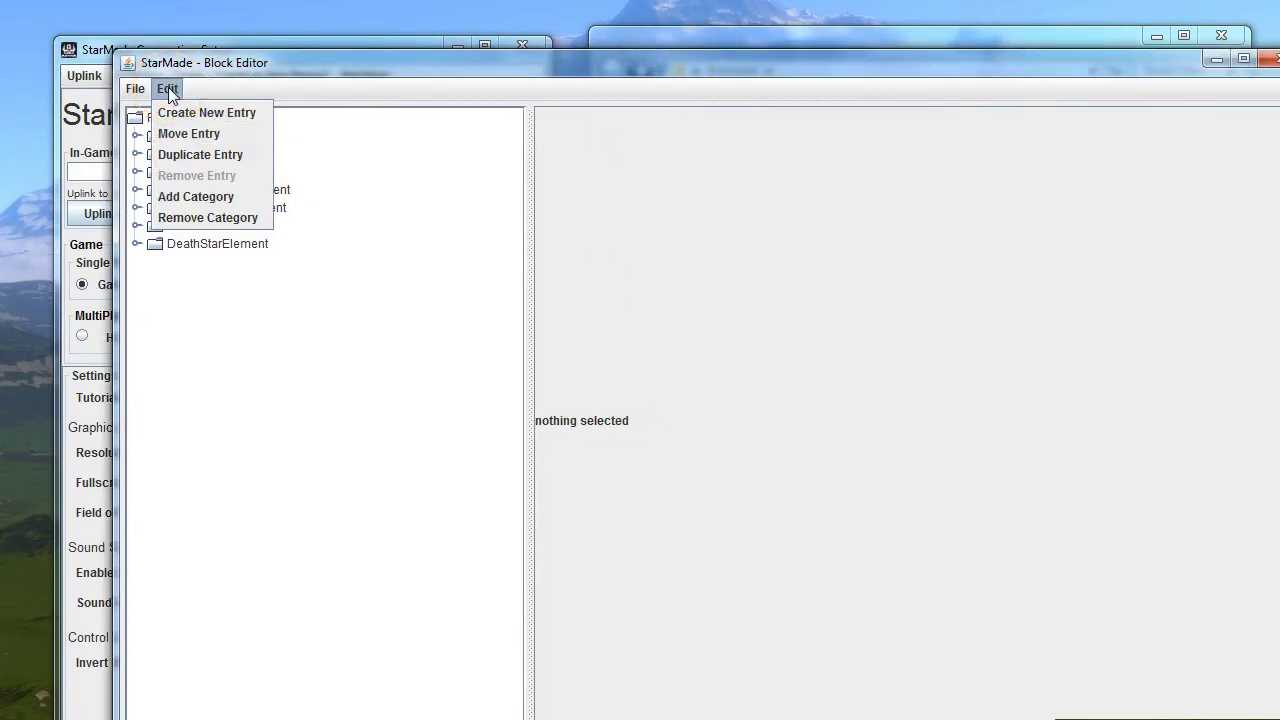
{"action": "left_click", "coordinate": [428, 417]}
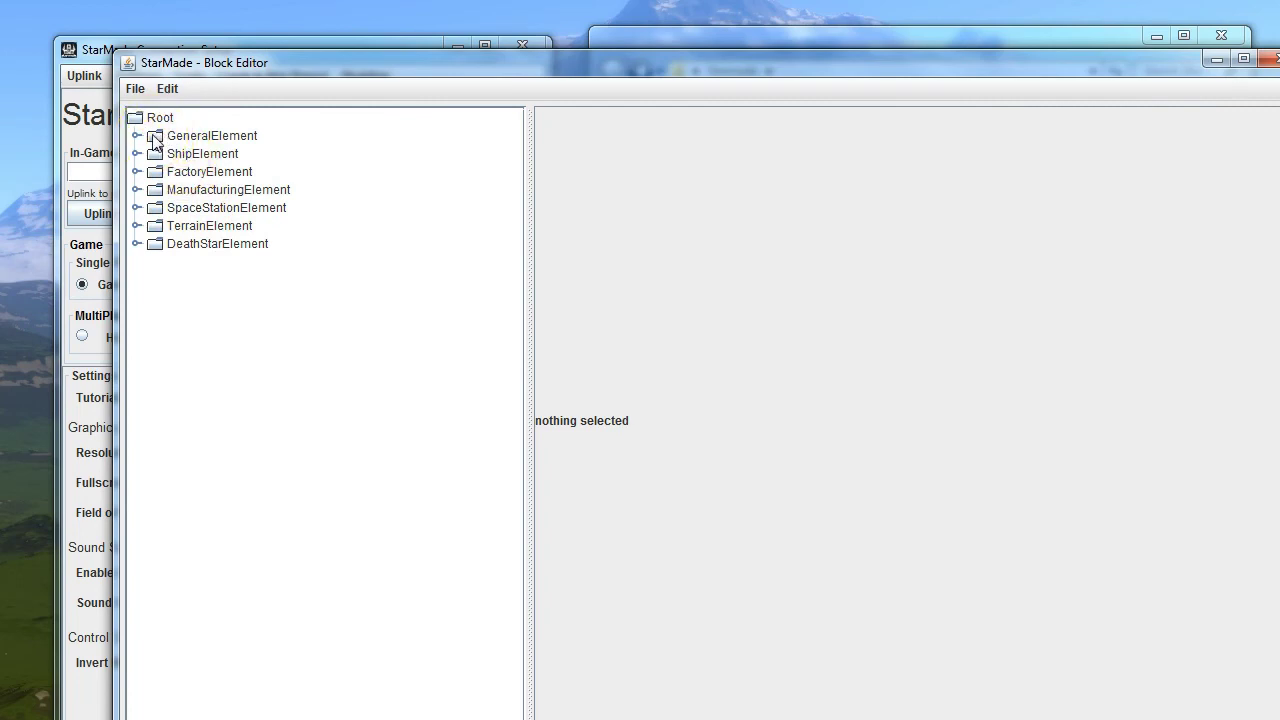
Examine the fields required for creating a new entry, cancel the form without creating a block, and close the Block Editor.
{"action": "left_click", "coordinate": [166, 88]}
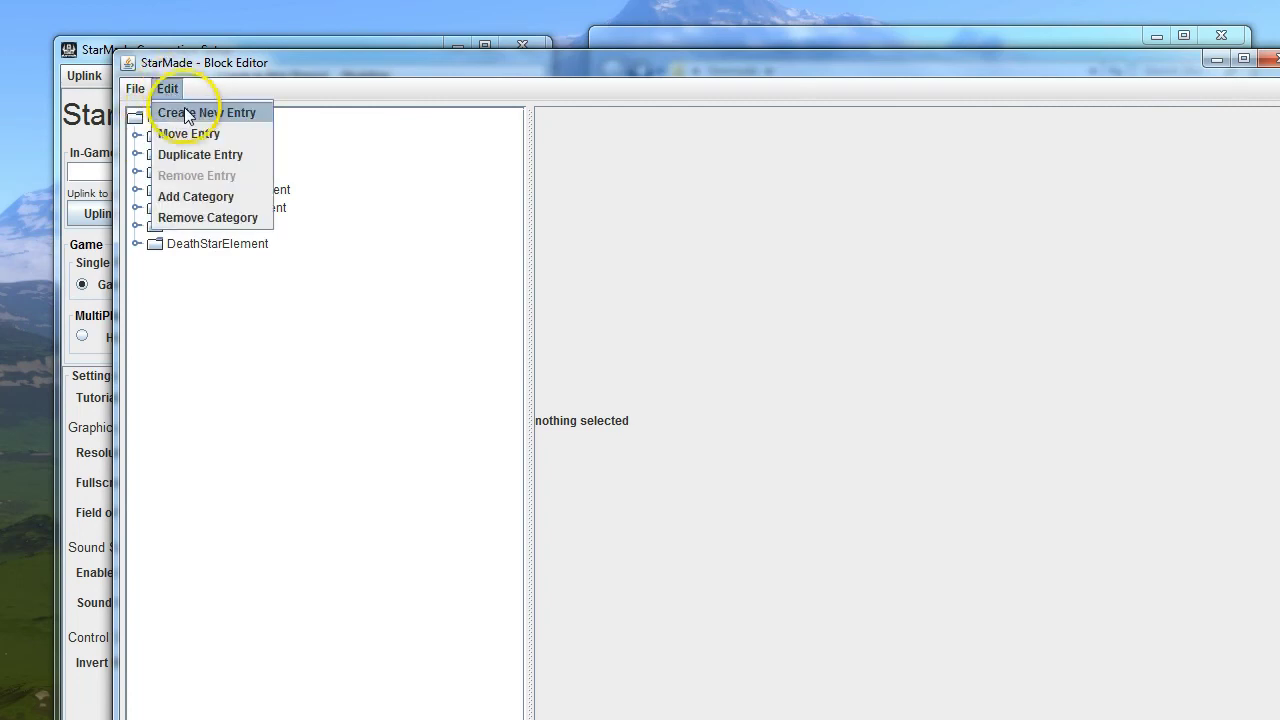
{"action": "left_click", "coordinate": [185, 113]}
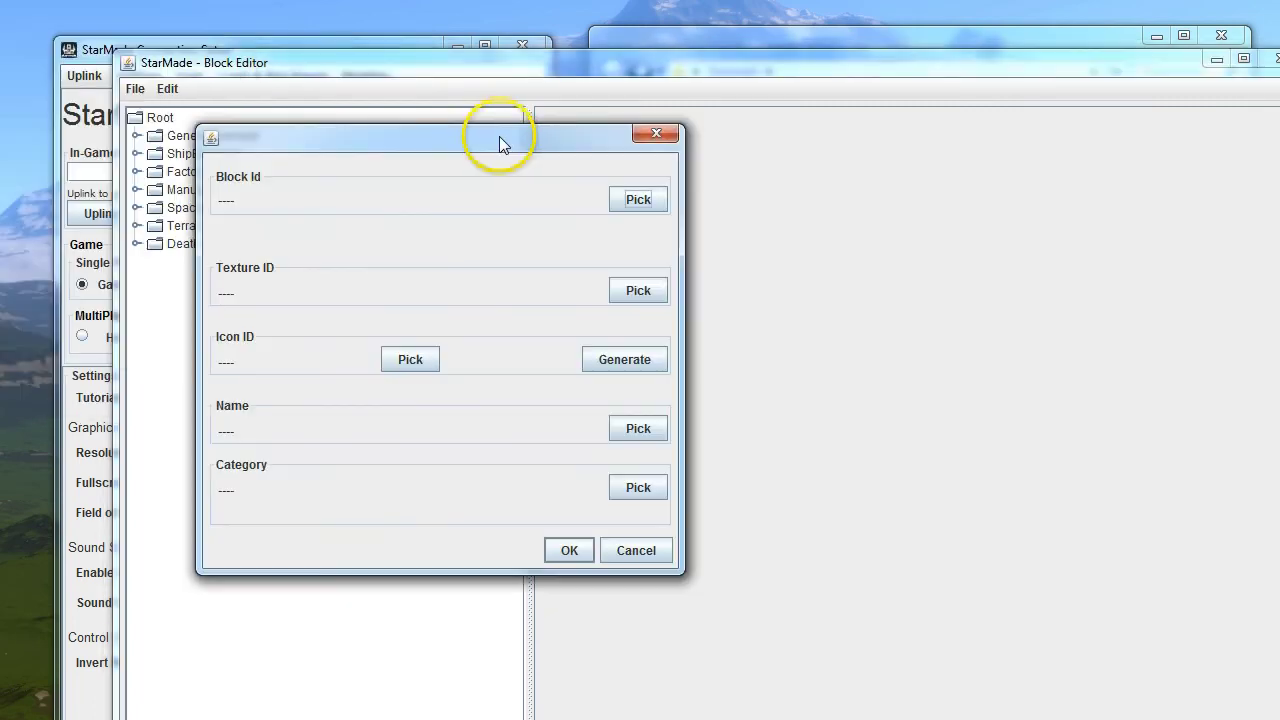
{"action": "left_click_drag", "start_coordinate": [499, 136], "coordinate": [511, 137]}
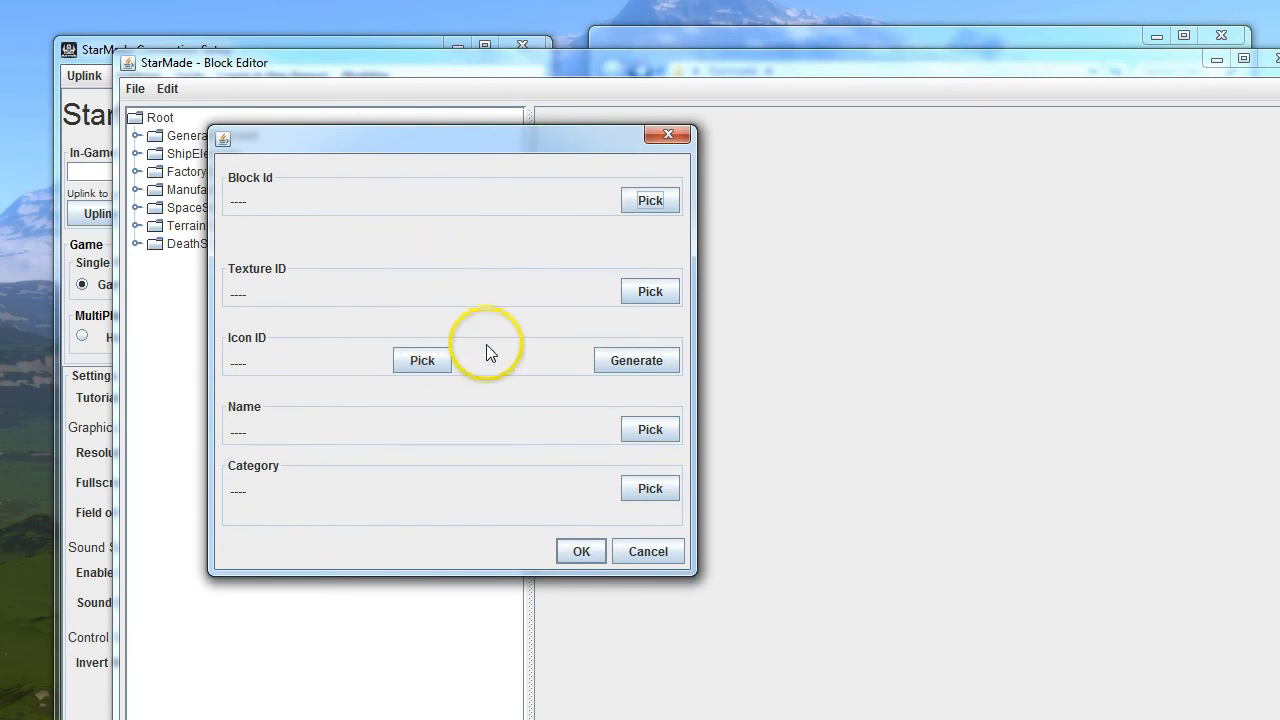
{"action": "left_click", "coordinate": [664, 551]}
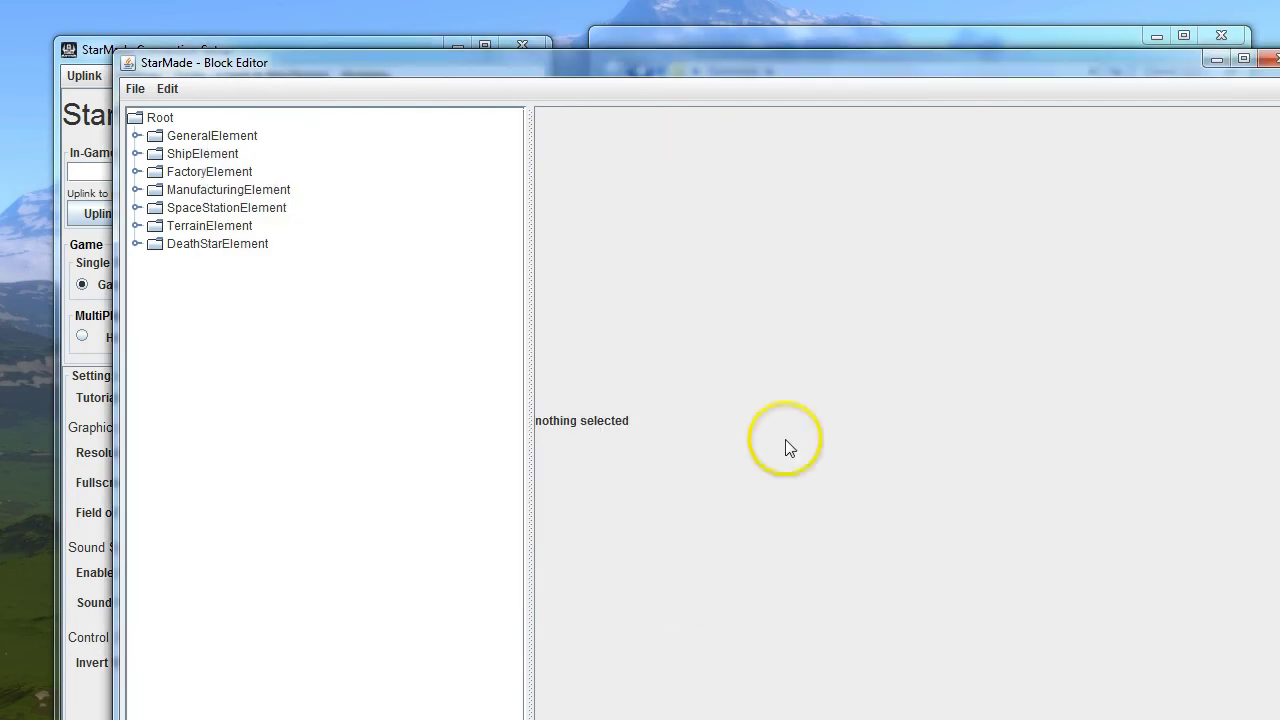
{"action": "left_click", "coordinate": [1273, 58]}
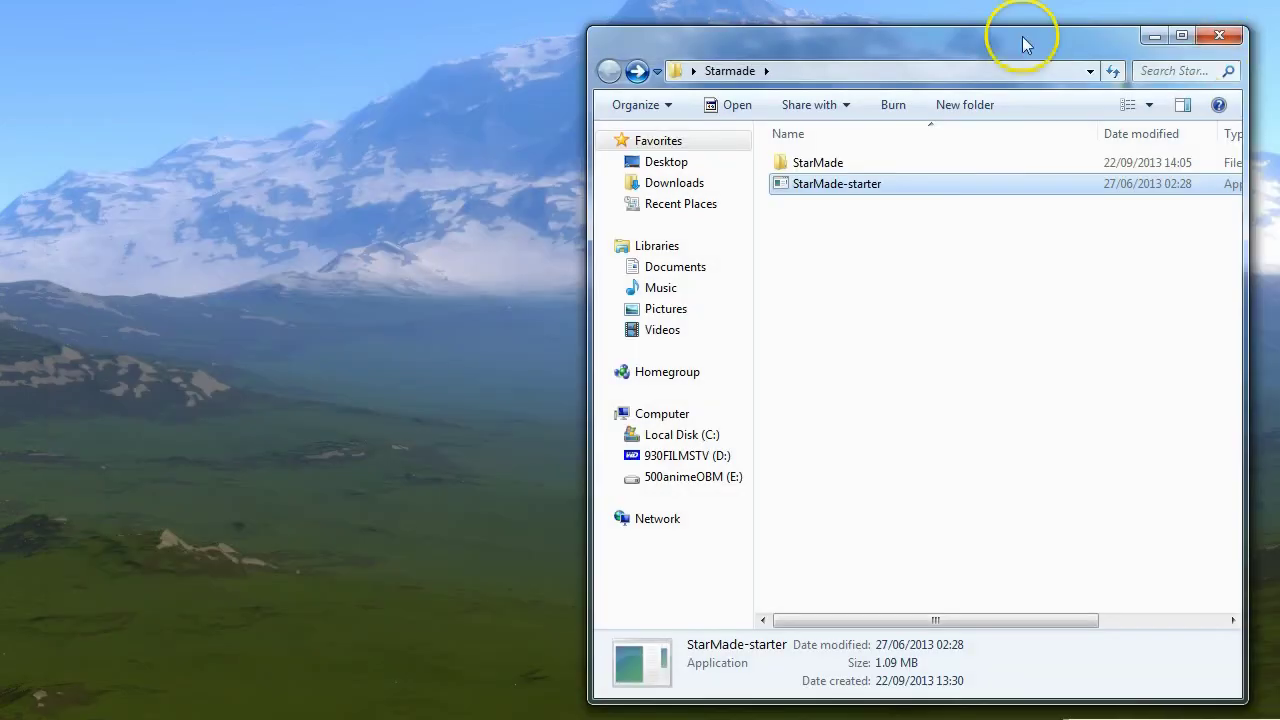